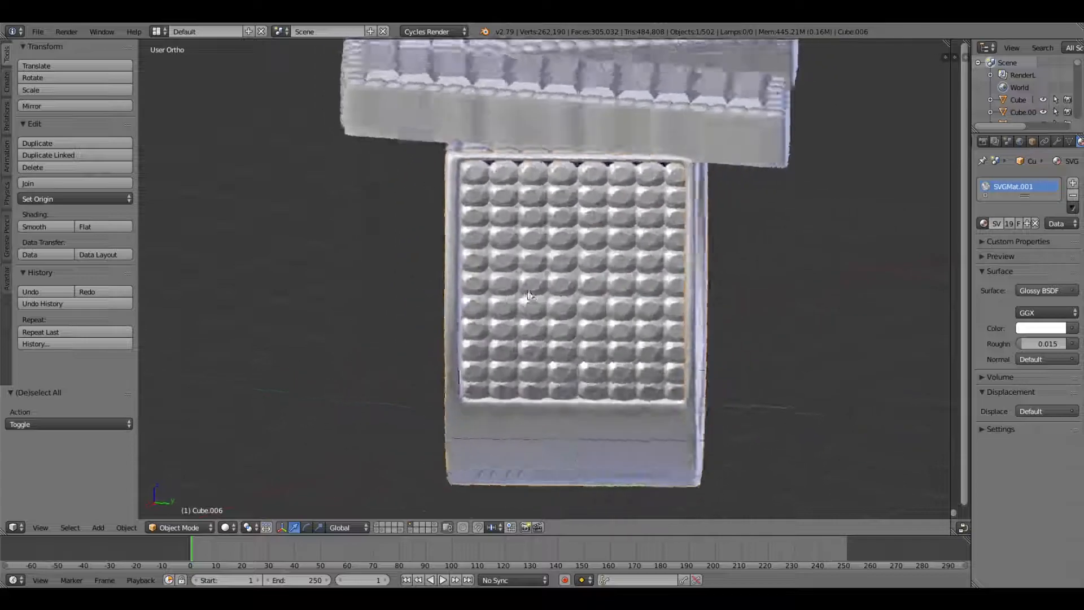
- Preview the whole ring in Rendered viewport shading and return the viewport to Solid shading
{"action": "middle_click_drag", "start_coordinate": [533, 296], "coordinate": [574, 260]}
{"action": "scroll", "coordinate": [600, 303], "scroll_direction": "up", "scroll_amount": 3}
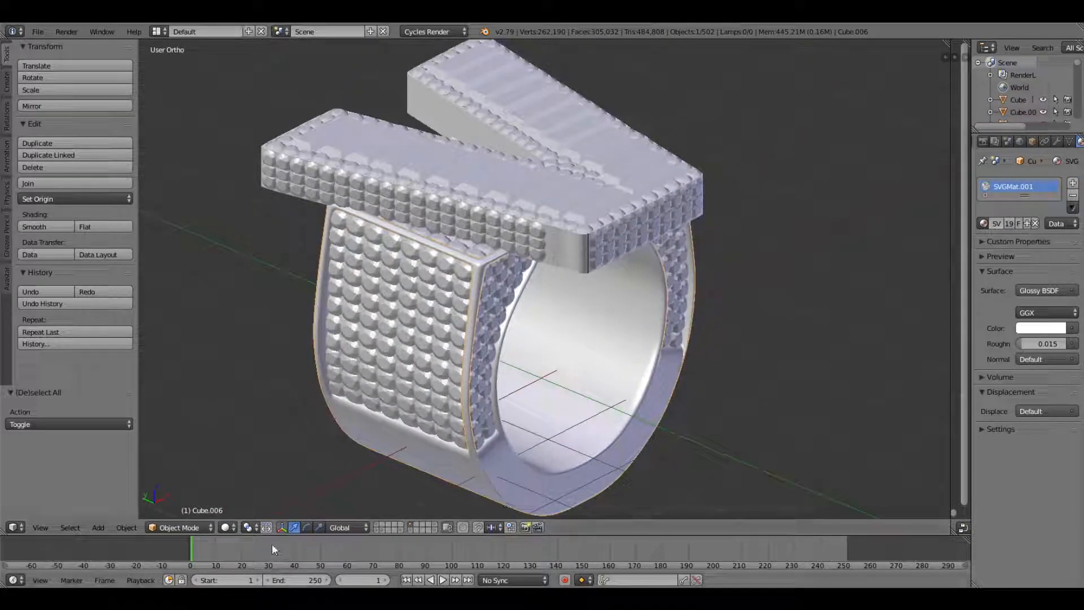
{"action": "left_click", "coordinate": [234, 527]}
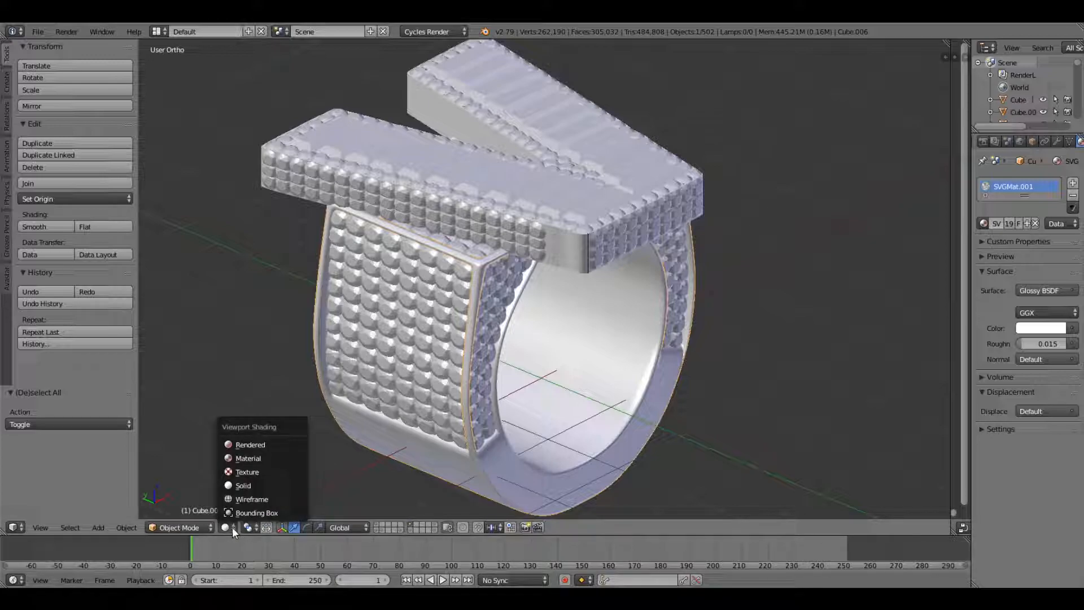
{"action": "left_click", "coordinate": [250, 445]}
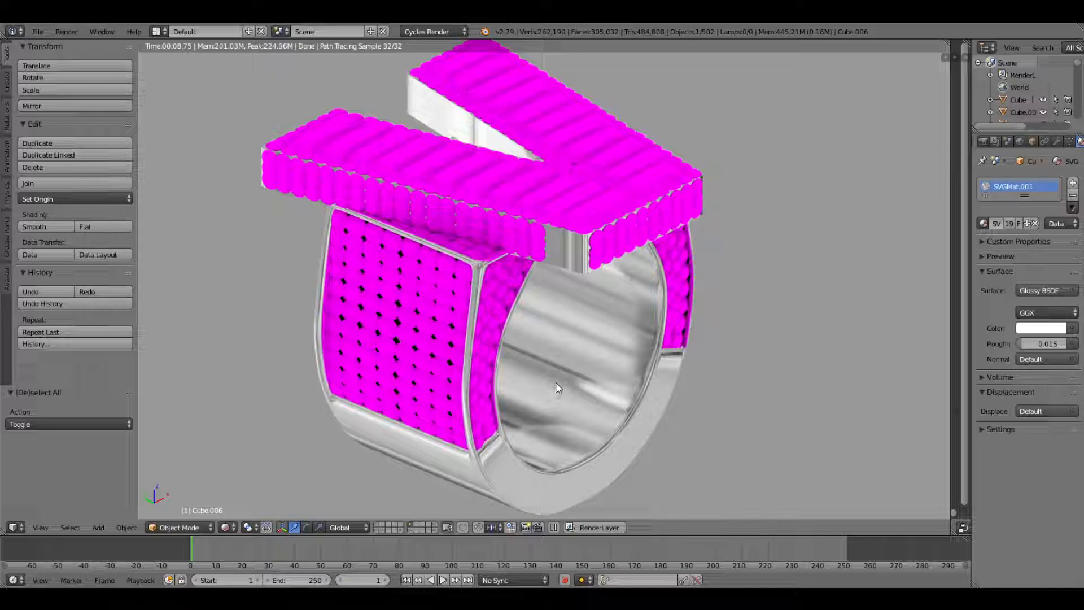
{"action": "left_click", "coordinate": [225, 528]}
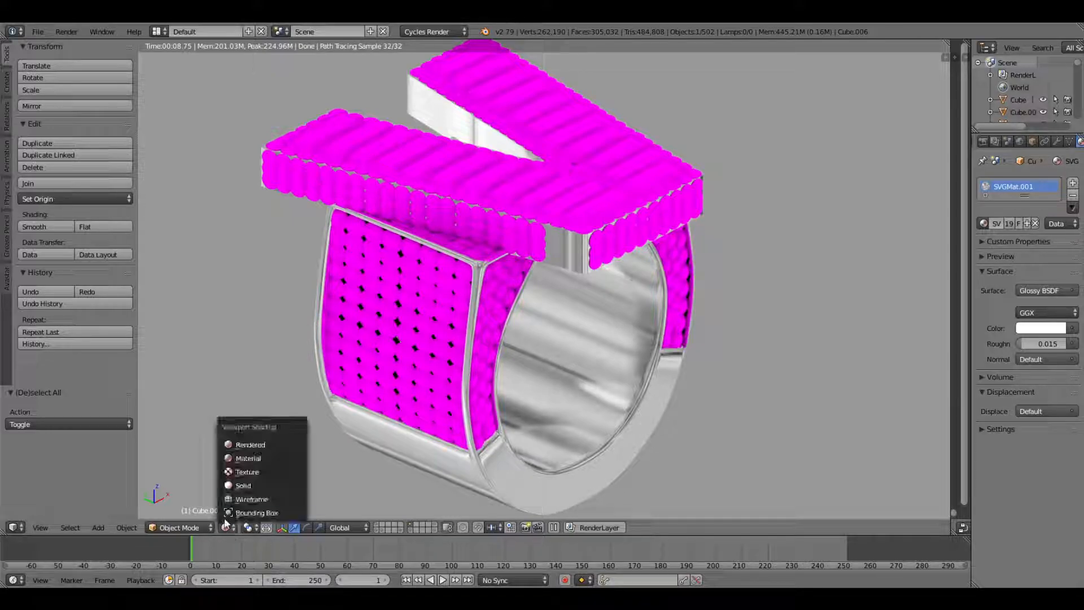
{"action": "left_click", "coordinate": [234, 486]}
- Move the ring band and the V-shaped top, without their stones, to layer 7 and display only that layer
{"action": "mouse_move", "coordinate": [454, 422]}
{"action": "middle_mouse_down"}
{"action": "mouse_move", "coordinate": [484, 386]}
{"action": "mouse_move", "coordinate": [509, 200]}
{"action": "middle_mouse_up"}
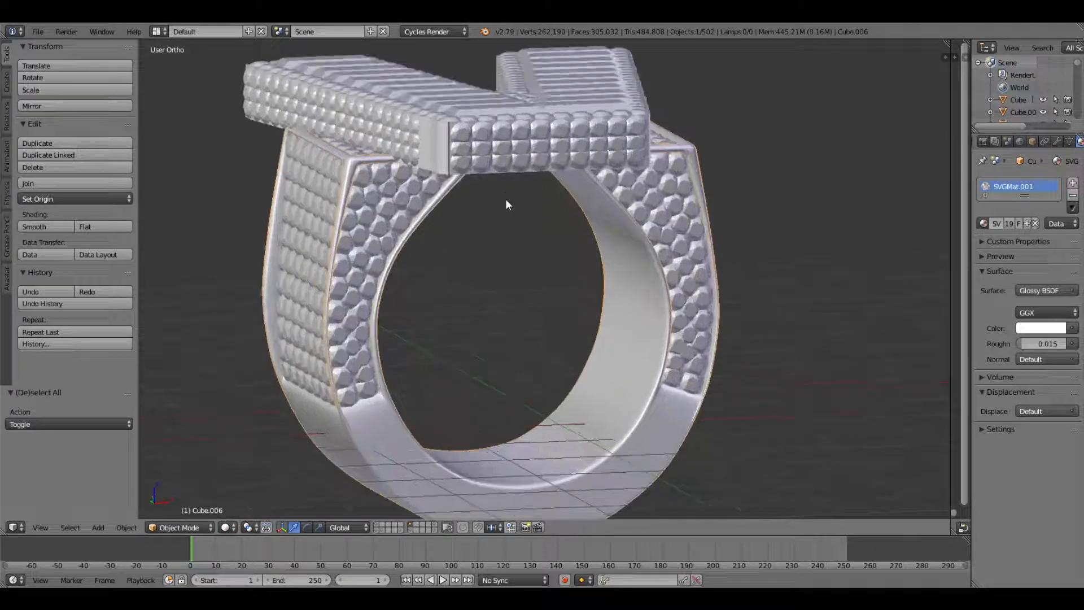
{"action": "middle_click_drag", "start_coordinate": [496, 291], "coordinate": [621, 346]}
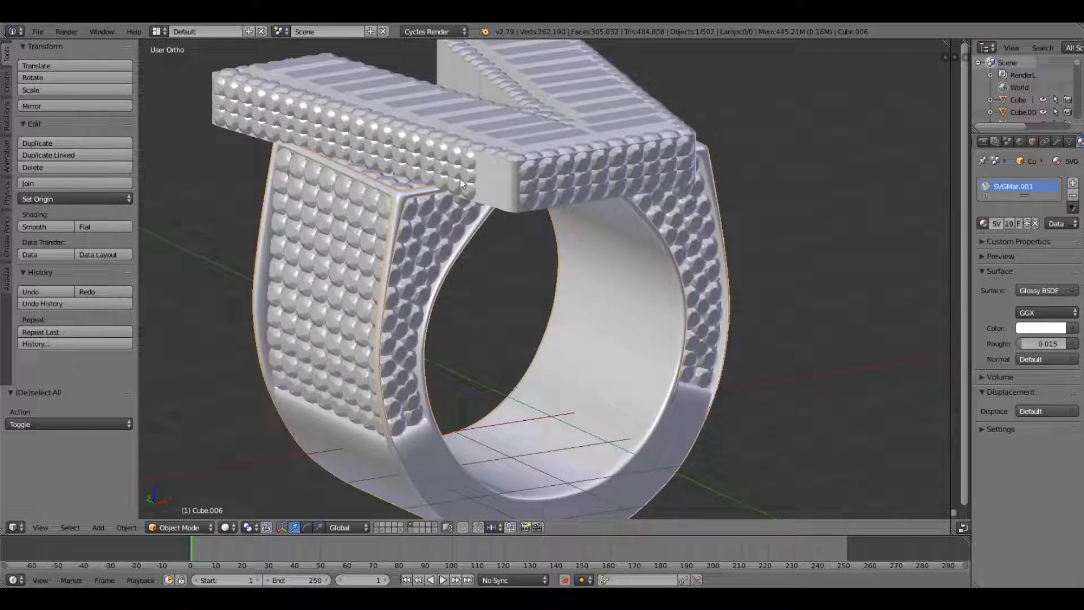
{"action": "right_click", "coordinate": [513, 177], "text": "shift"}
{"action": "scroll", "coordinate": [514, 180], "scroll_direction": "down", "scroll_amount": 5}
{"action": "middle_click_drag", "start_coordinate": [515, 182], "coordinate": [406, 239]}
{"action": "scroll", "coordinate": [406, 239], "scroll_direction": "up", "scroll_amount": 4}
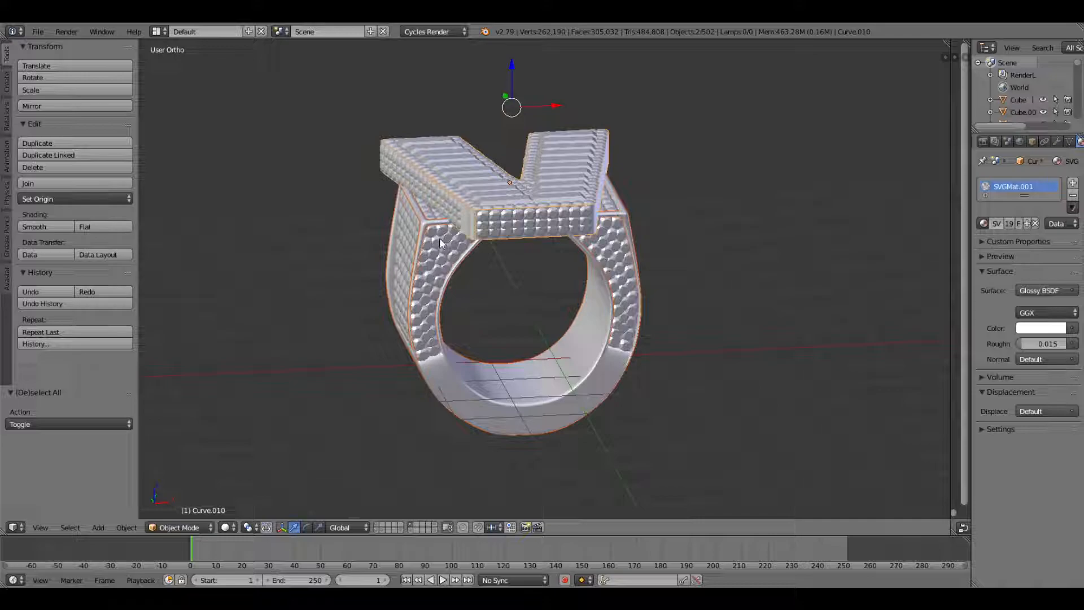
{"action": "key", "text": "m"}
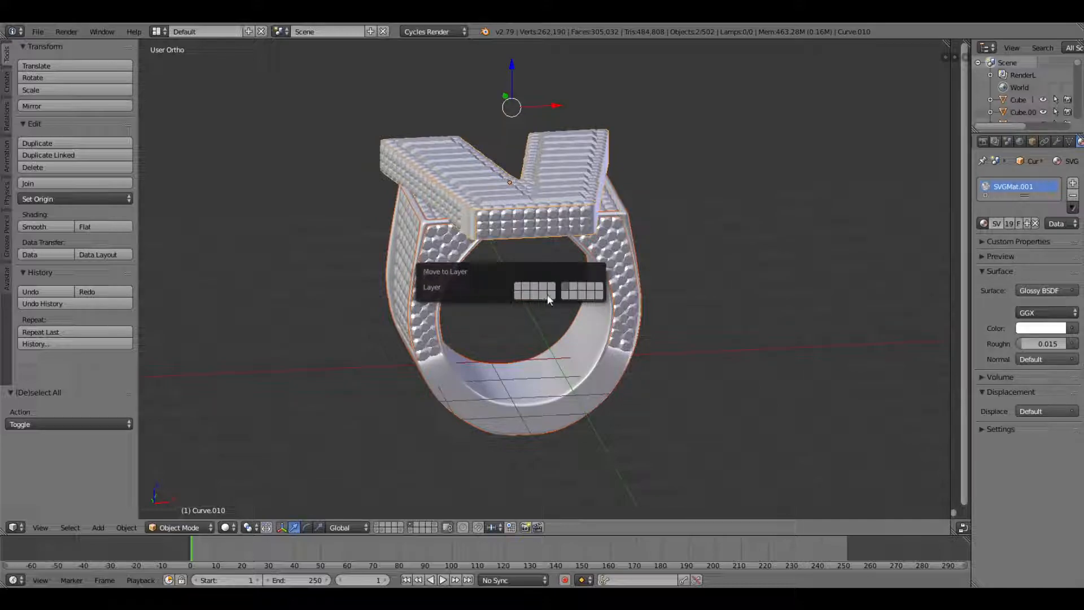
{"action": "left_click", "coordinate": [574, 287]}
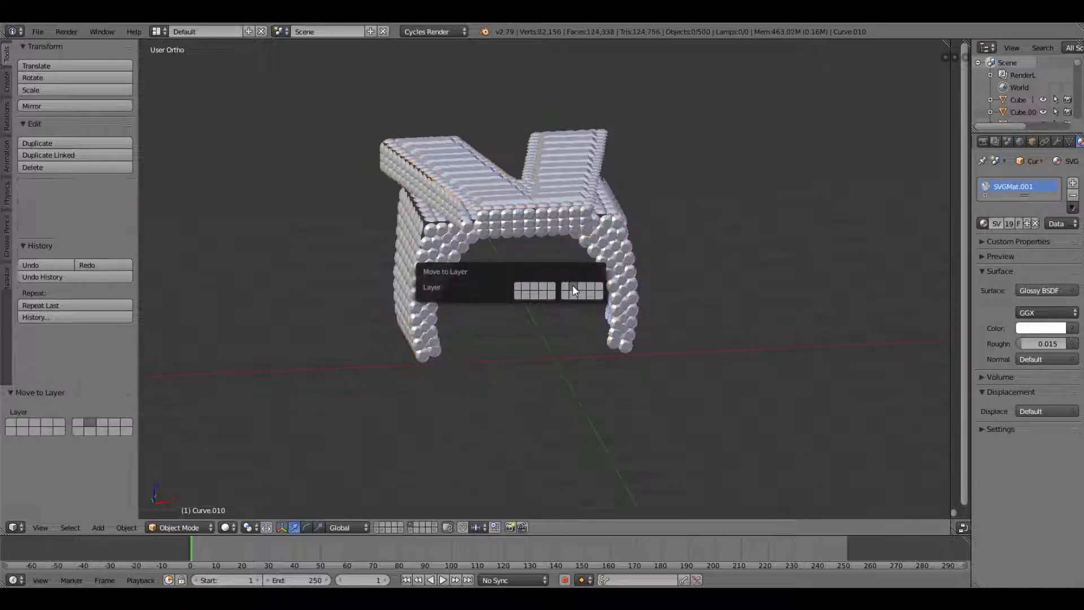
{"action": "left_click", "coordinate": [418, 523]}
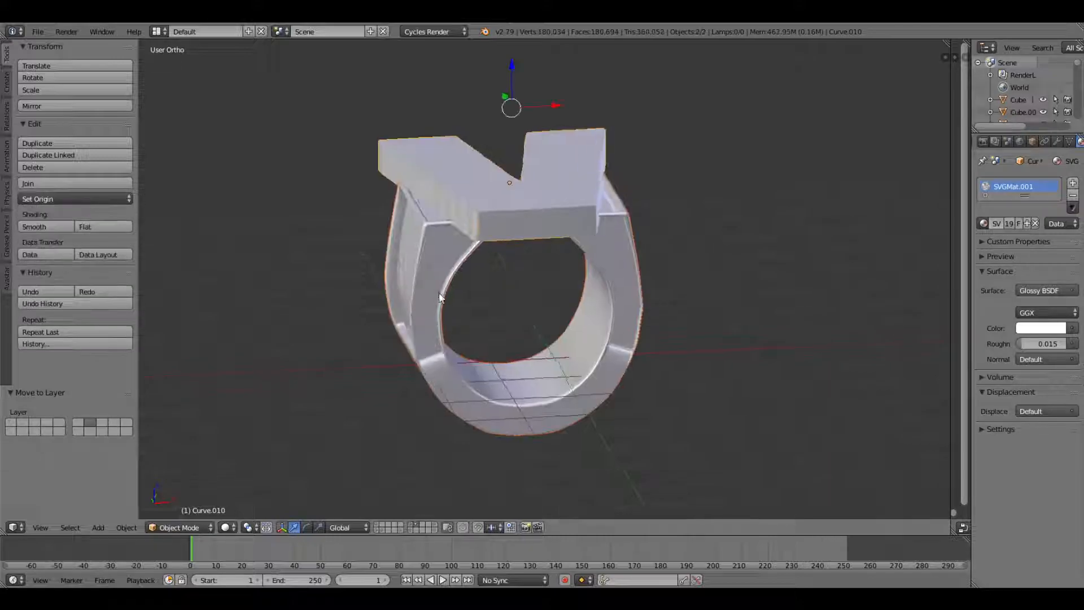
- Apply the ring band's Mirror and Subdivision Surface modifiers
{"action": "middle_click_drag", "start_coordinate": [435, 290], "coordinate": [510, 284]}
{"action": "right_click", "coordinate": [503, 299]}
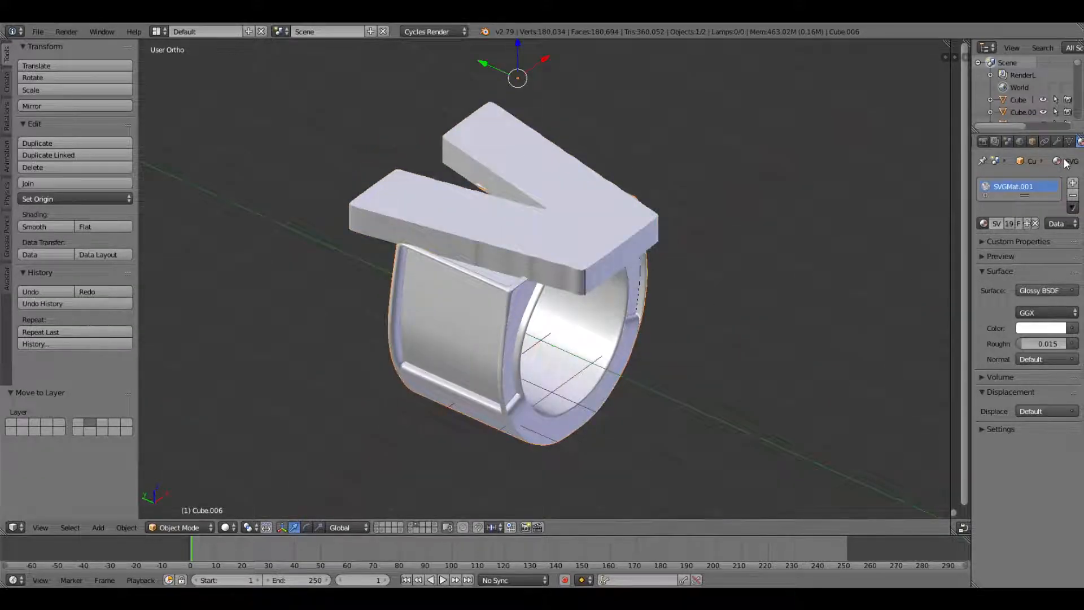
{"action": "left_click", "coordinate": [1057, 142]}
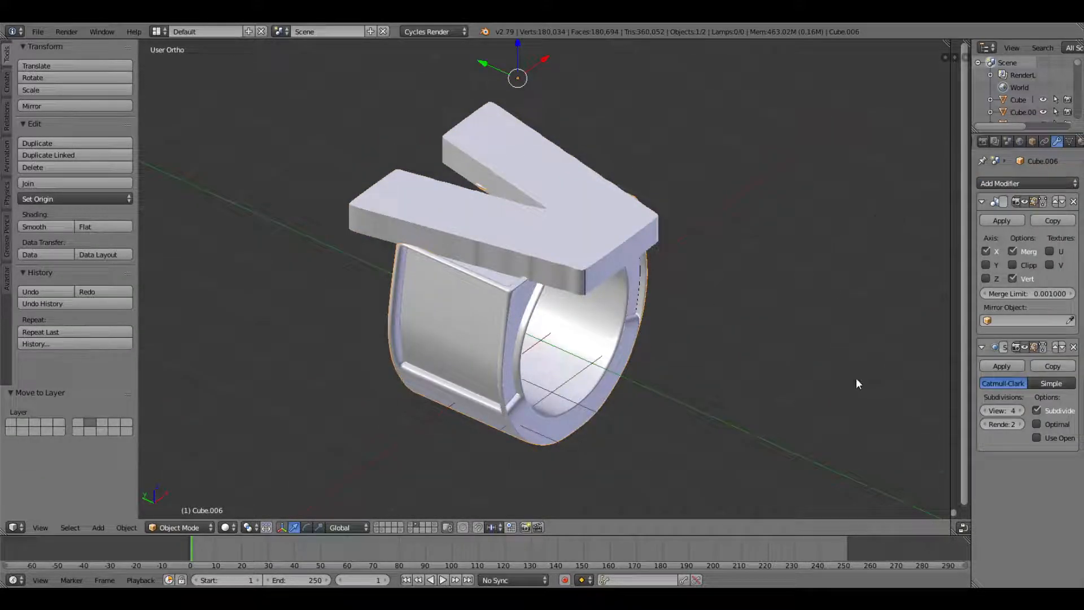
{"action": "left_click", "coordinate": [1002, 221]}
{"action": "left_click", "coordinate": [1005, 220]}
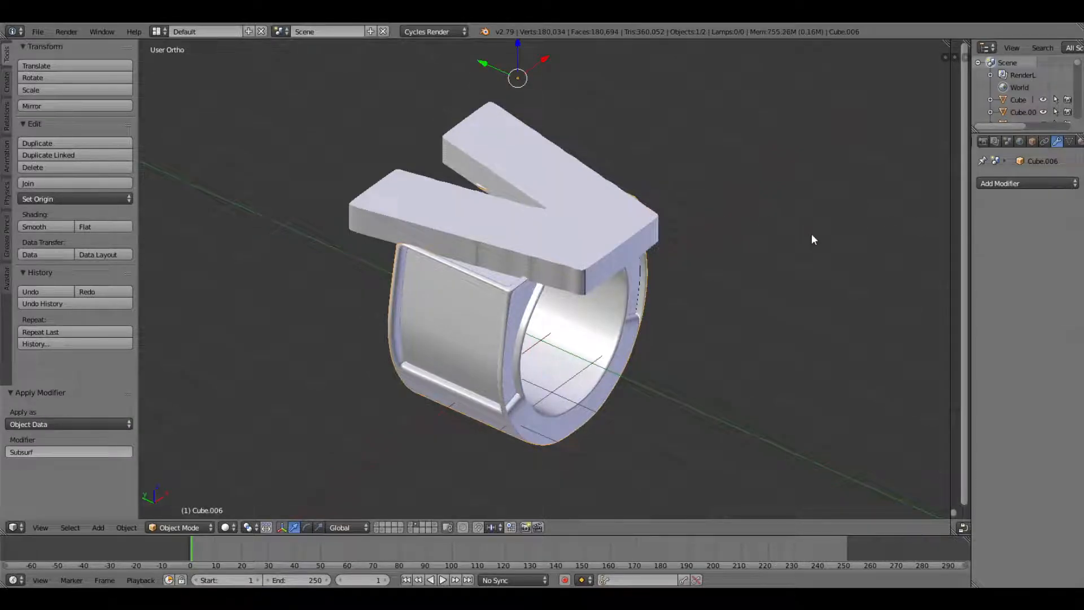
- Join the ring band and the V-shaped top into one object, with the V as the active object
{"action": "middle_click_drag", "start_coordinate": [811, 233], "coordinate": [401, 189]}
{"action": "middle_click_drag", "start_coordinate": [531, 207], "coordinate": [460, 276]}
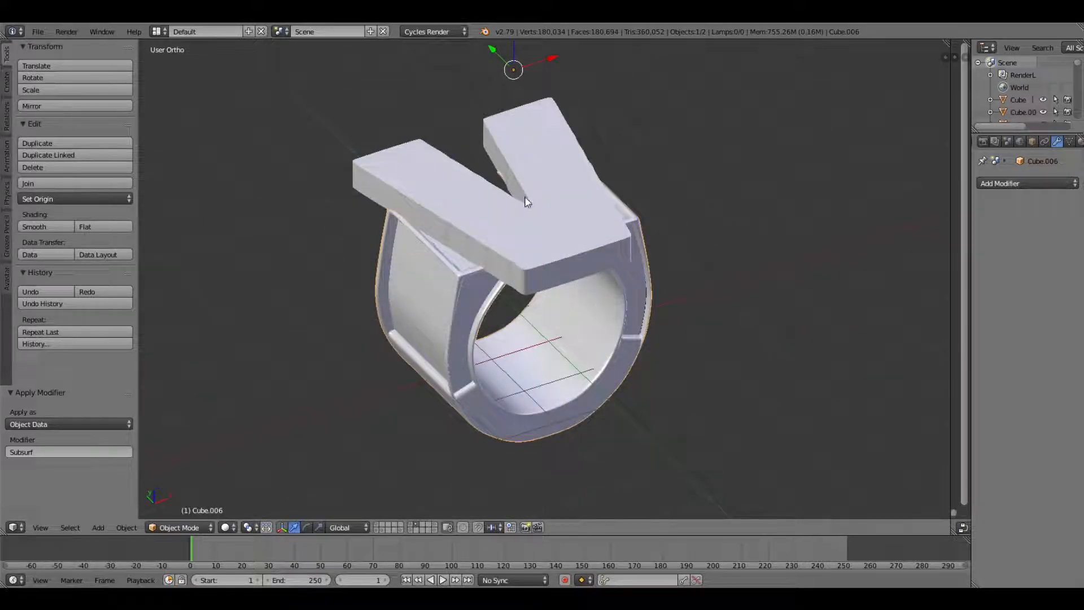
{"action": "right_click", "coordinate": [545, 182], "text": "shift"}
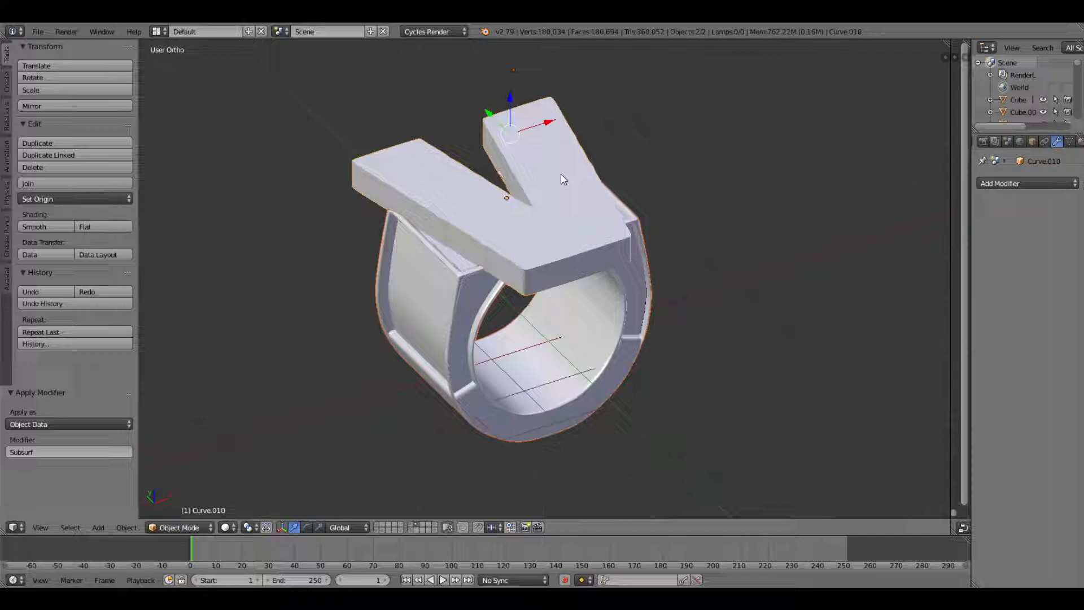
{"action": "key", "text": "ctrl+j"}
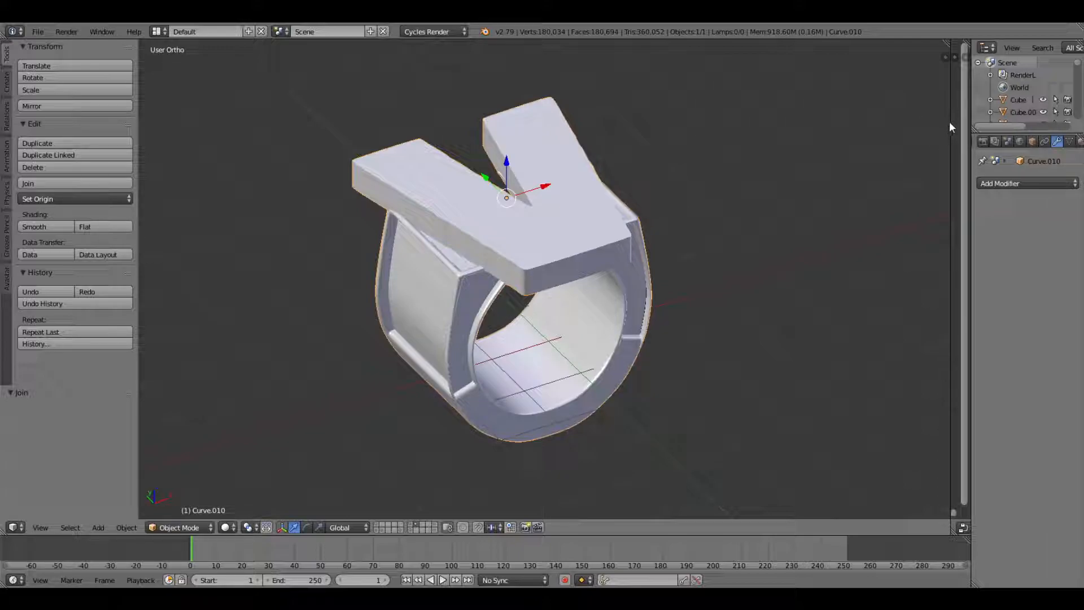
- Widen the node editor beside the 3D view, split it into two stacked areas, and make the upper one a UV/Image Editor
{"action": "left_click_drag", "start_coordinate": [950, 121], "coordinate": [649, 146]}
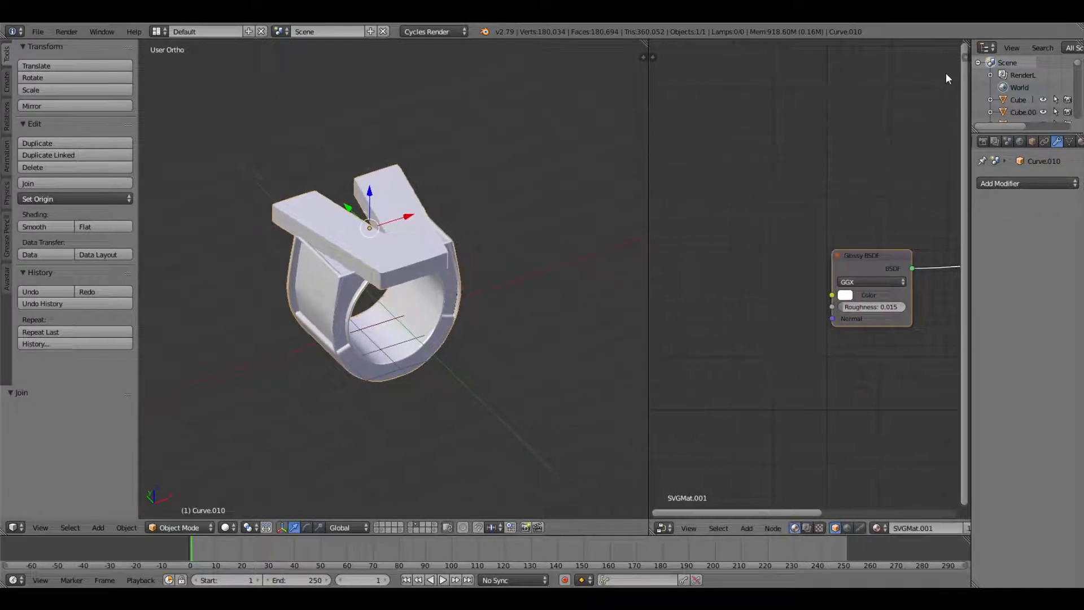
{"action": "left_click_drag", "start_coordinate": [963, 45], "coordinate": [965, 278]}
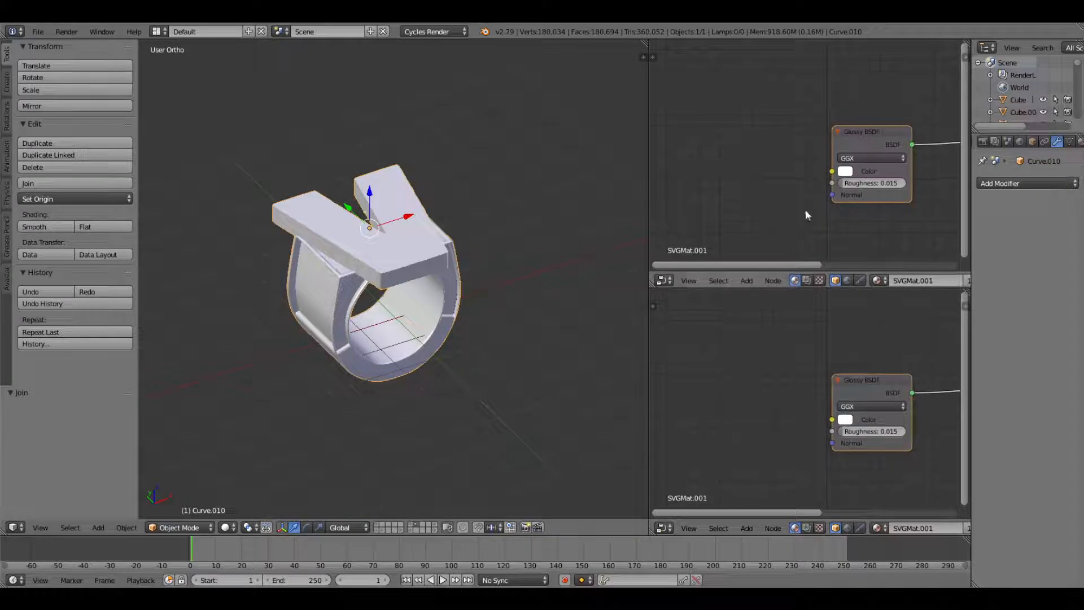
{"action": "left_click", "coordinate": [663, 281]}
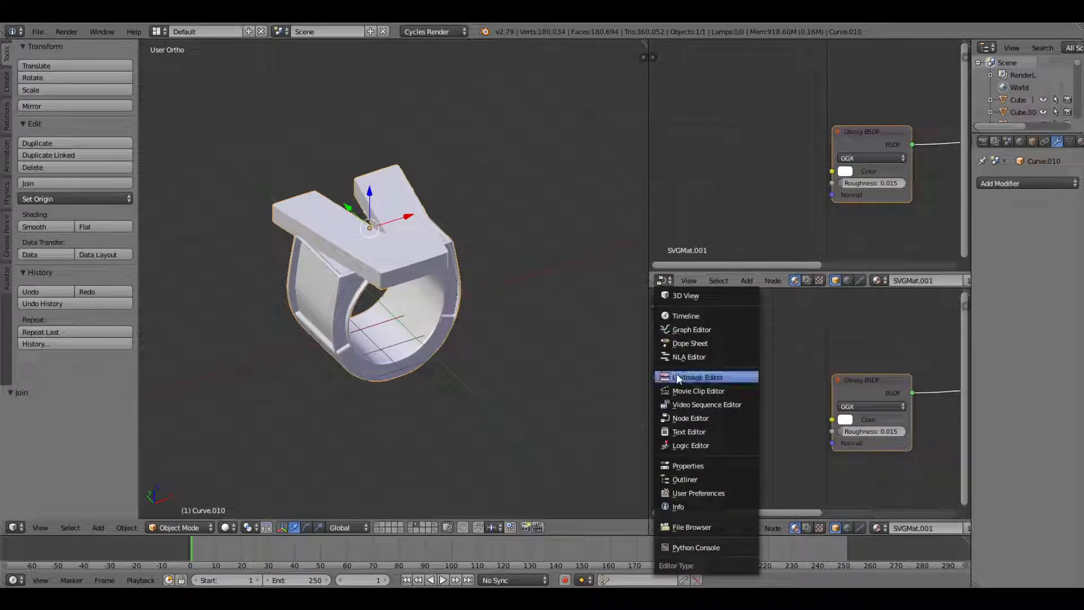
{"action": "left_click", "coordinate": [697, 377]}
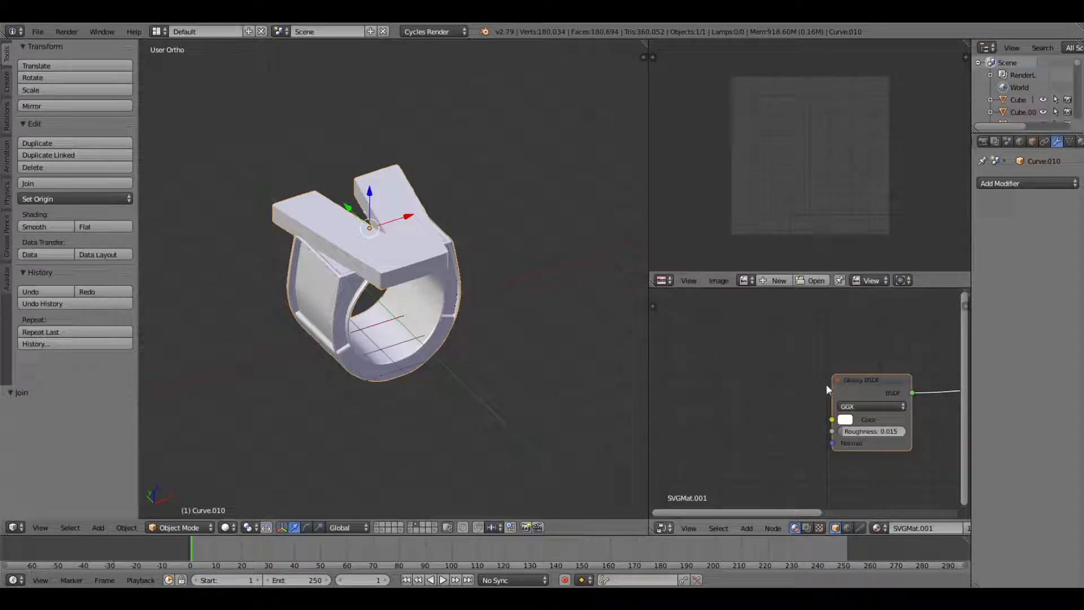
- Add an Image Texture node to the SVGMat.001 material and place it beside the Glossy BSDF node, unconnected
{"action": "scroll", "coordinate": [761, 422], "scroll_direction": "down", "scroll_amount": 3}
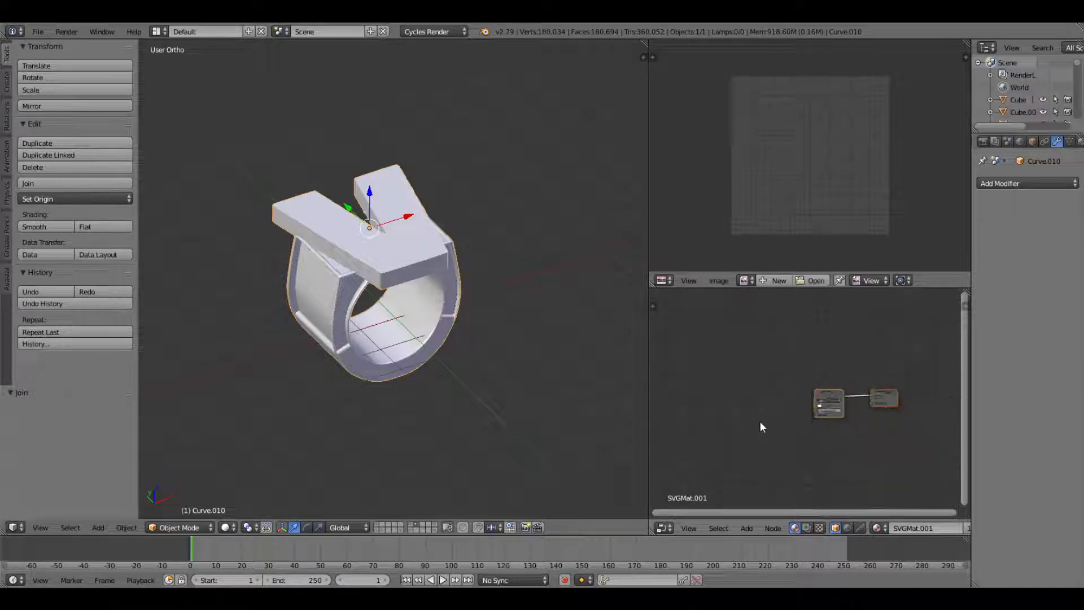
{"action": "scroll", "coordinate": [760, 421], "scroll_direction": "up", "scroll_amount": 5}
{"action": "left_click", "coordinate": [747, 528]}
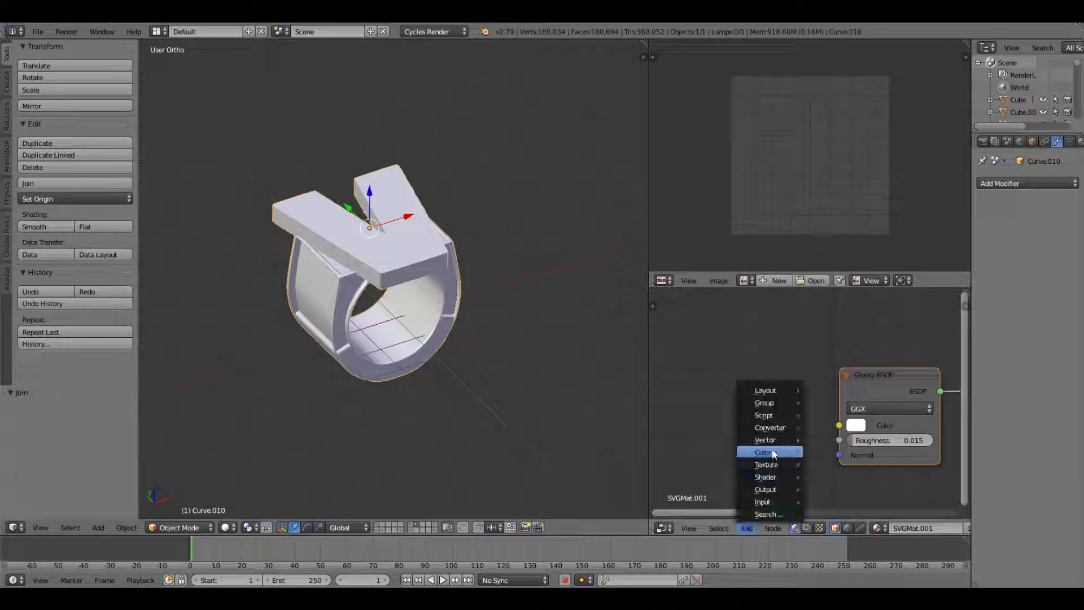
{"action": "mouse_move", "coordinate": [768, 465]}
{"action": "left_click", "coordinate": [847, 368]}
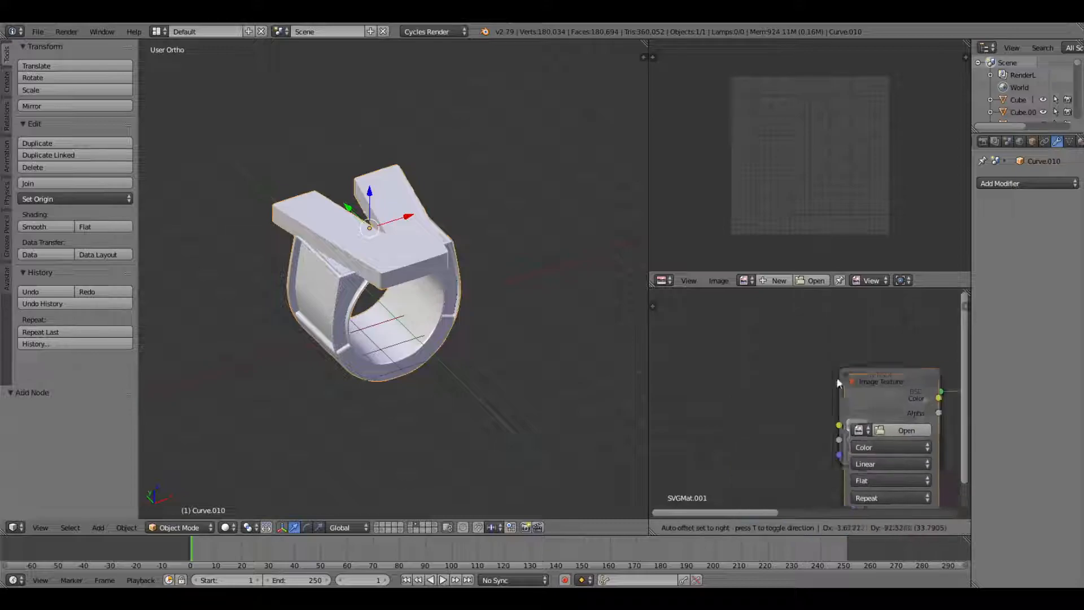
{"action": "left_click", "coordinate": [680, 345]}
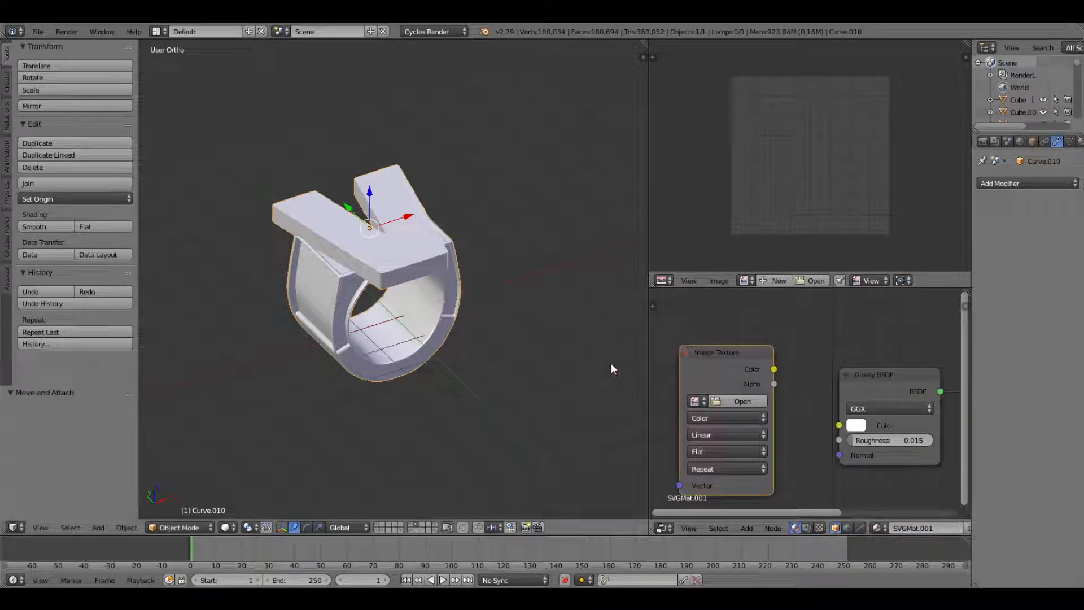
- Unwrap the entire joined ring mesh with Smart UV Project, using an angle limit of 66 and an island margin of 0
{"action": "key", "text": "Tab"}
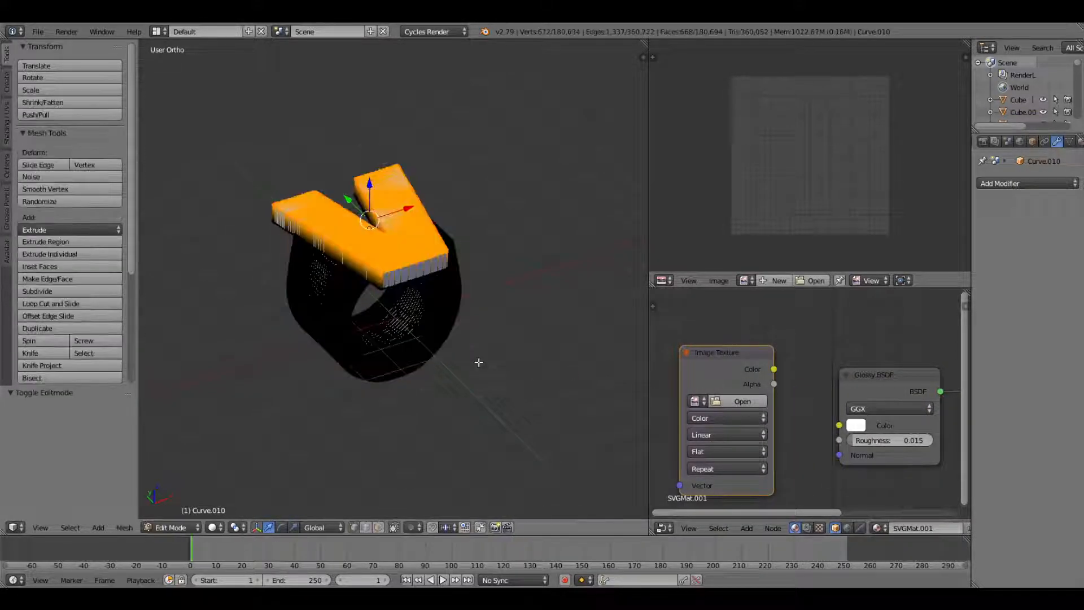
{"action": "key", "text": "a"}
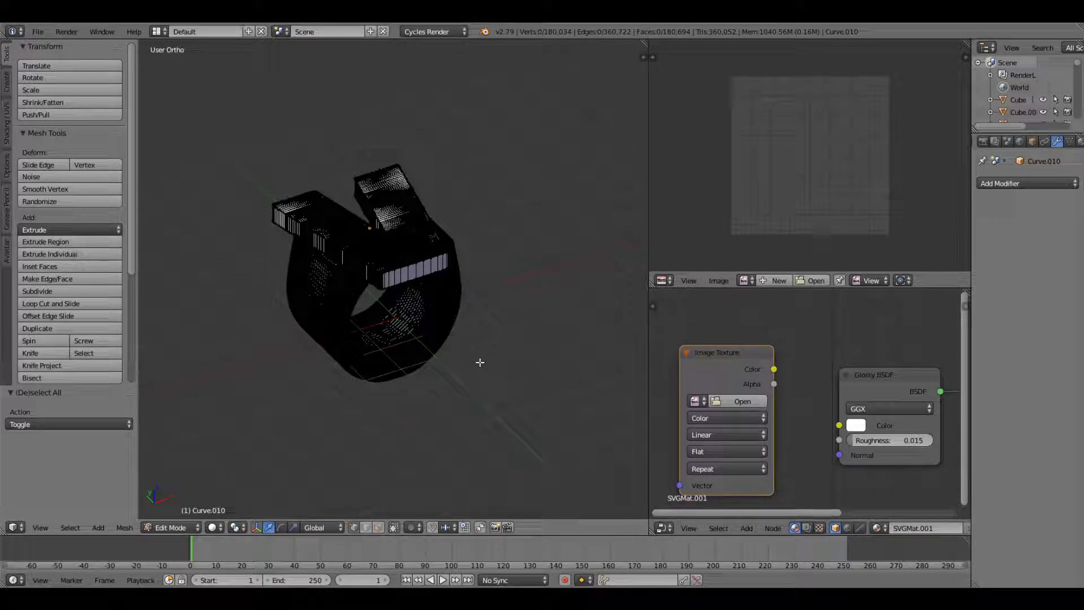
{"action": "key", "text": "a"}
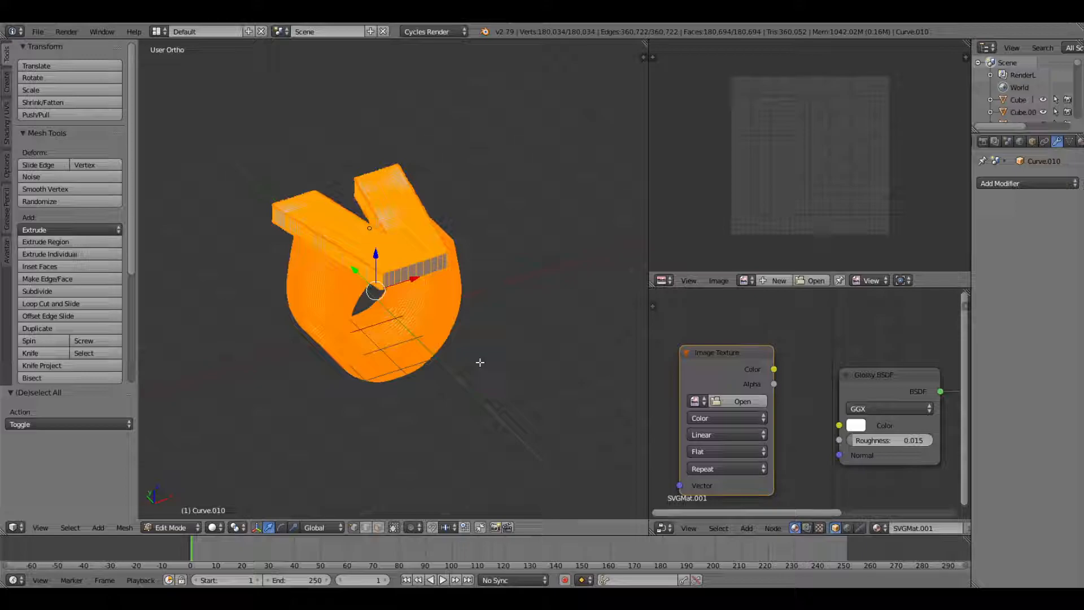
{"action": "key", "text": "u"}
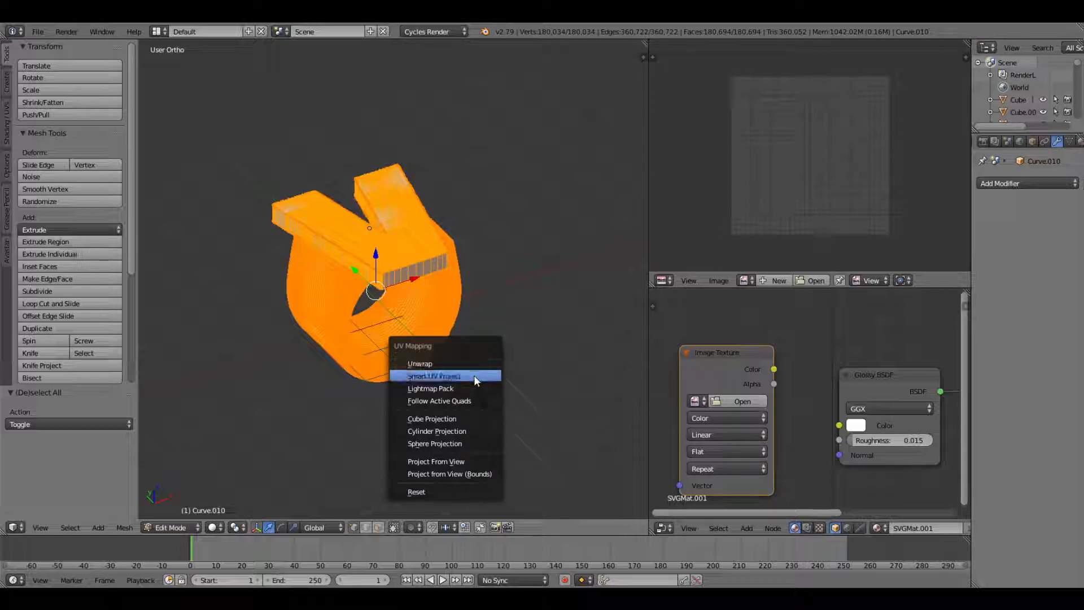
{"action": "left_click", "coordinate": [474, 376]}
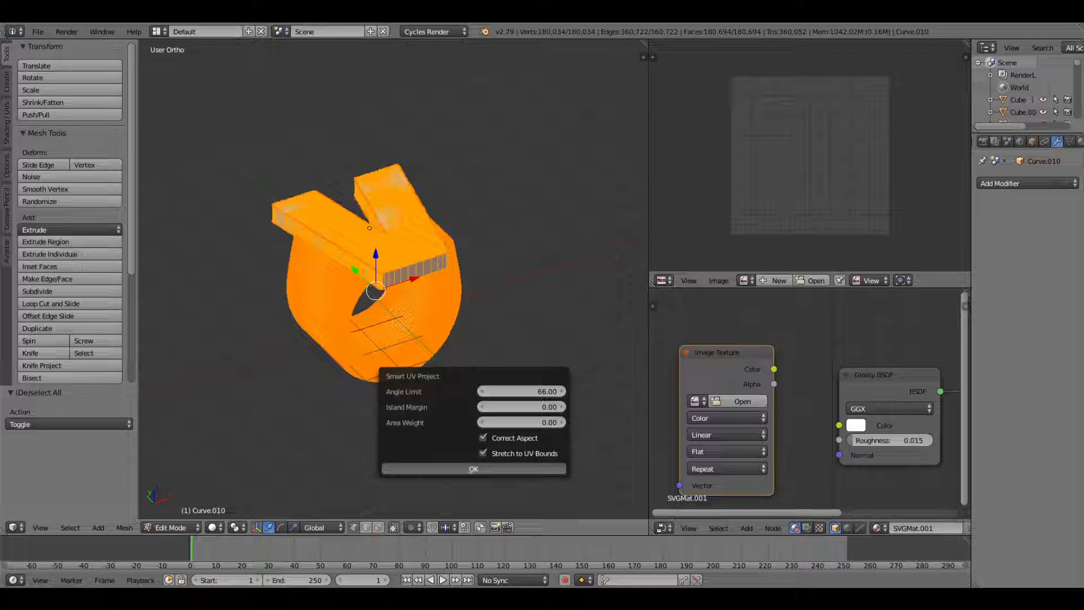
{"action": "left_click", "coordinate": [447, 468]}
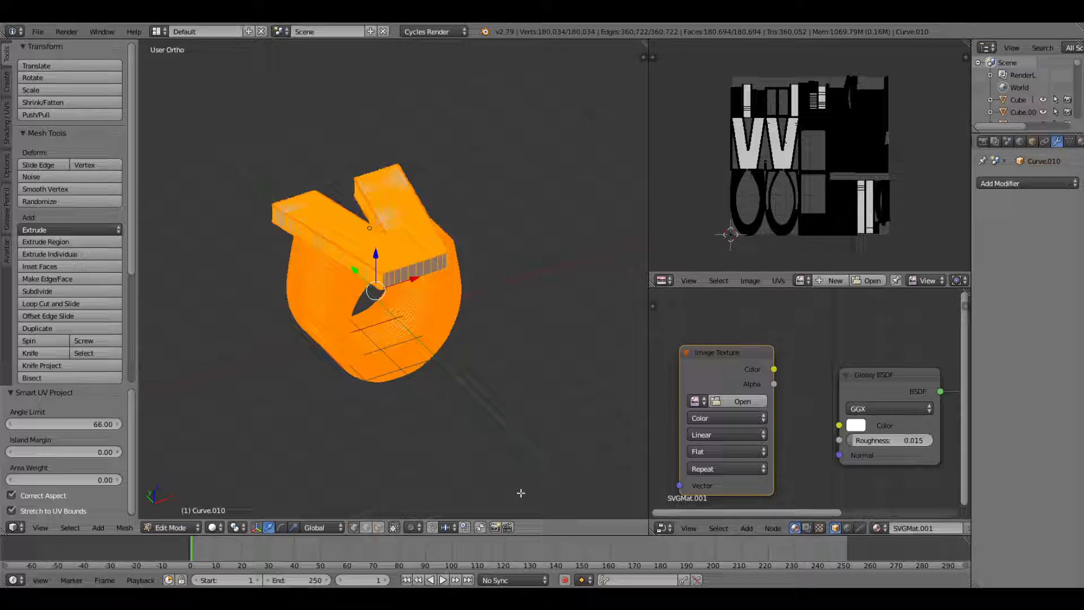
- Create a blank 1024 × 1024 px image named "Letter V" and assign it to the Image Texture node
{"action": "left_click", "coordinate": [830, 280]}
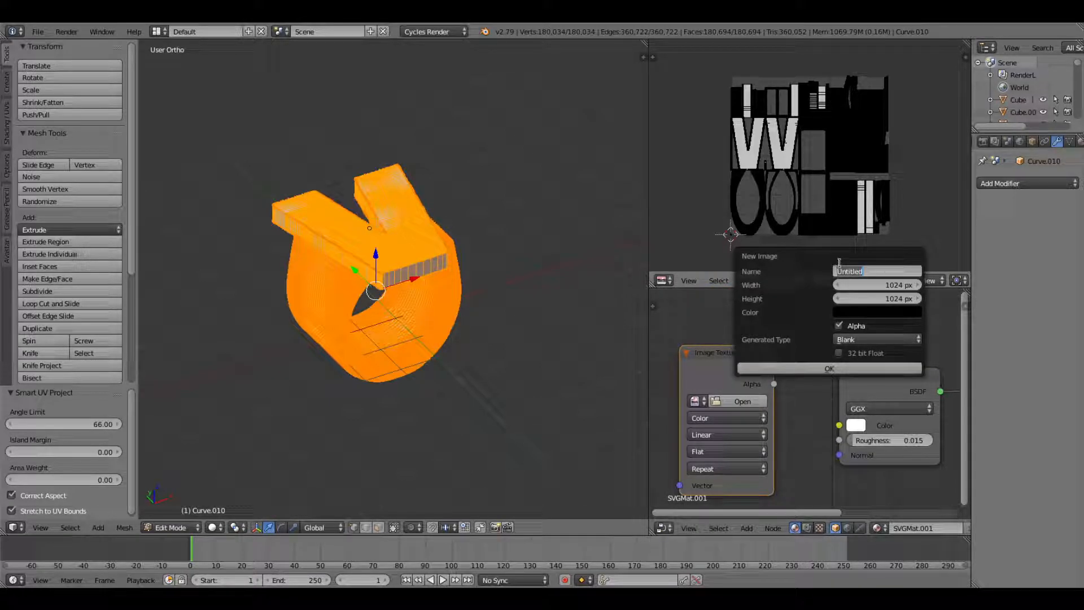
{"action": "type", "text": "Letter V"}
{"action": "left_click", "coordinate": [808, 369]}
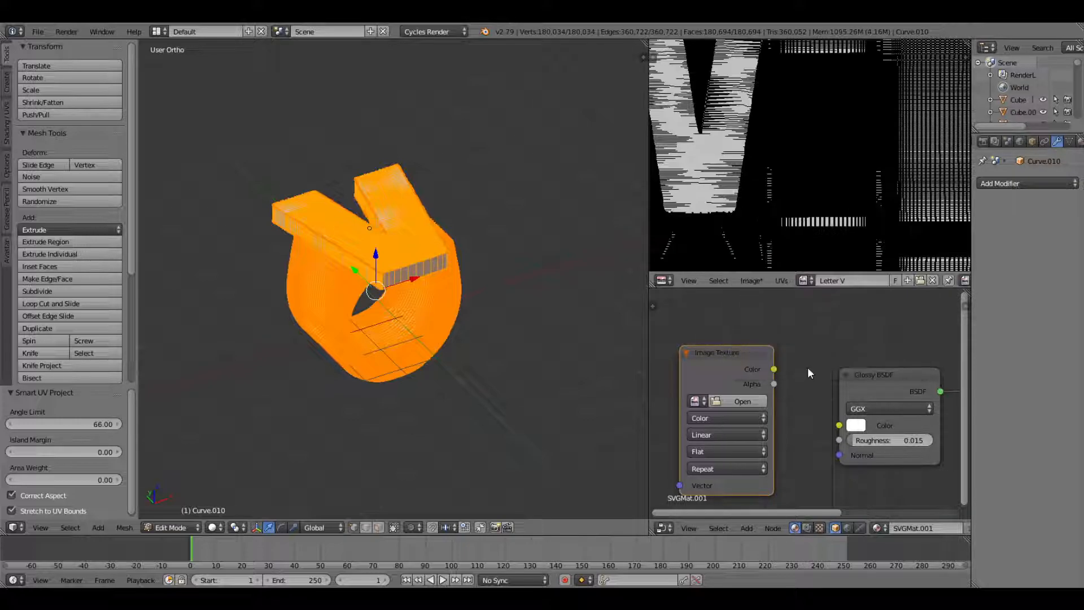
{"action": "left_click", "coordinate": [700, 401]}
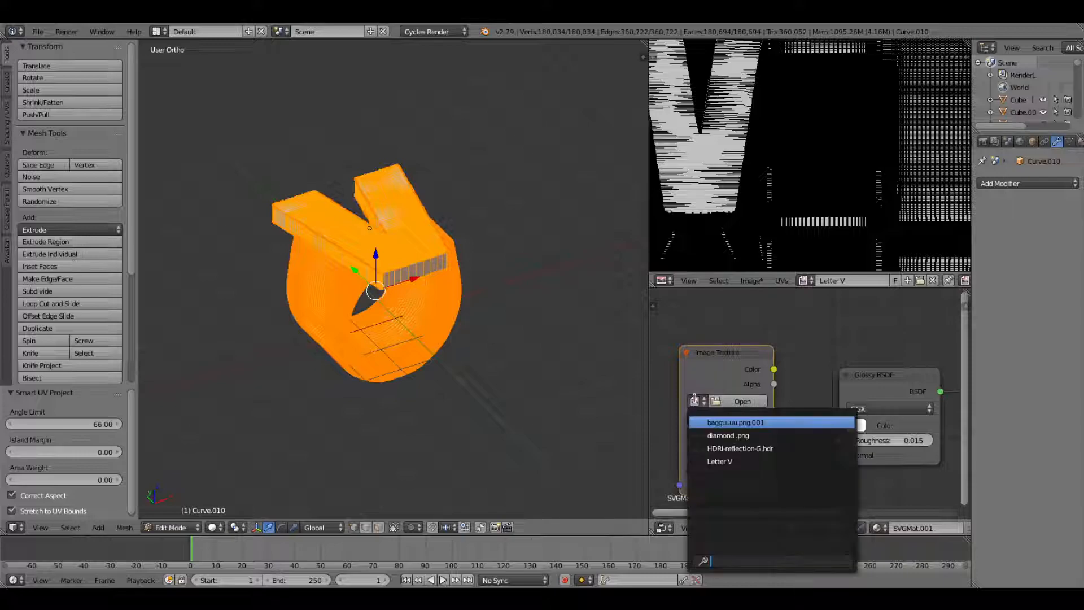
{"action": "left_click", "coordinate": [726, 462]}
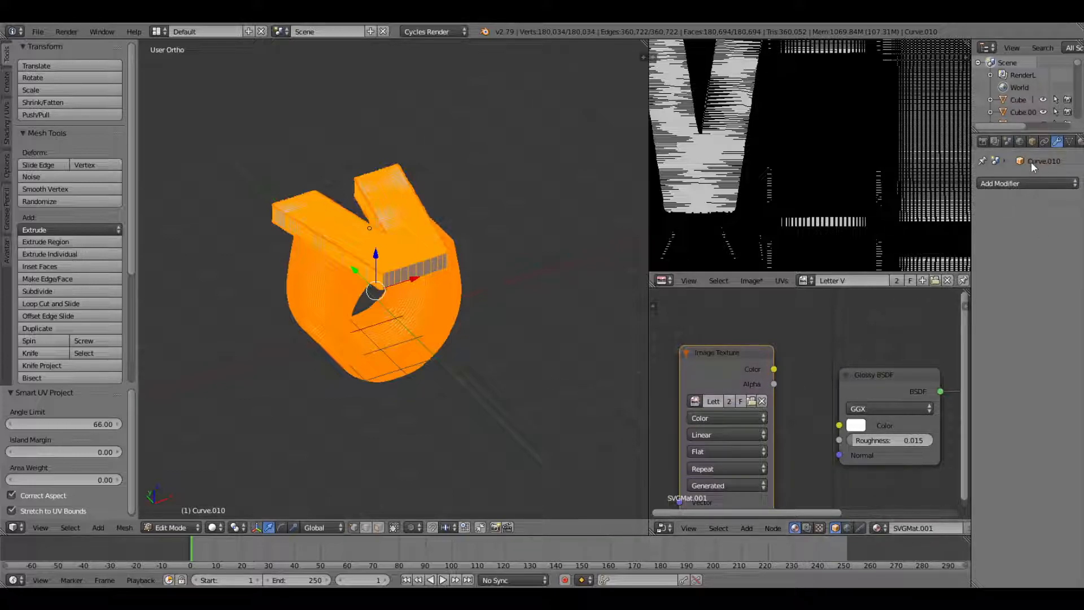
- Expand the Sampling settings in the scene's render properties and review the render and preview sample counts
{"action": "left_click", "coordinate": [982, 143]}
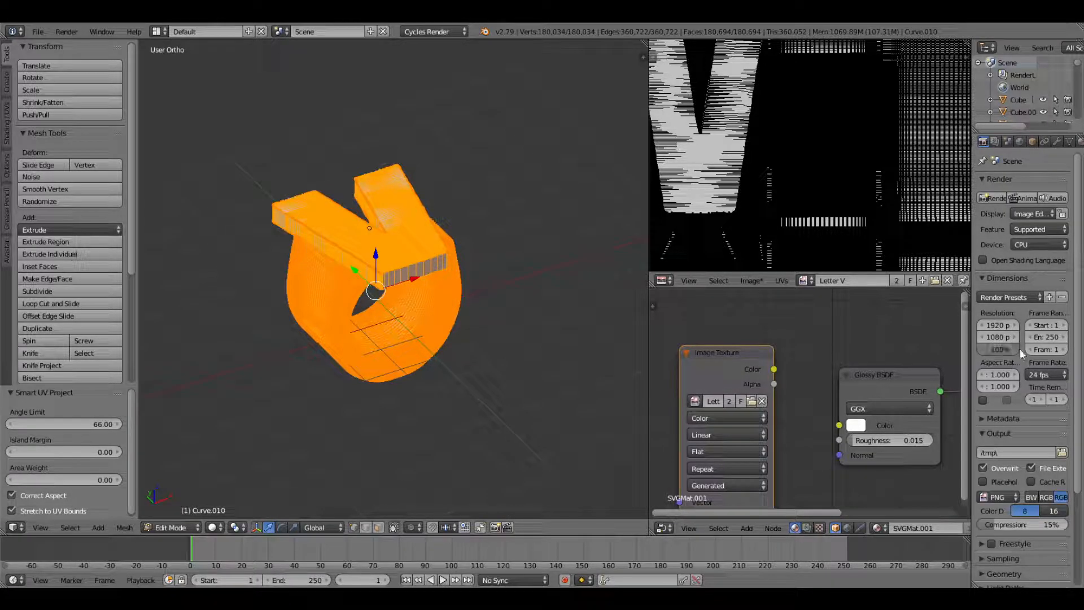
{"action": "scroll", "coordinate": [1021, 353], "scroll_direction": "down", "scroll_amount": 4}
{"action": "scroll", "coordinate": [1021, 353], "scroll_direction": "down", "scroll_amount": 1}
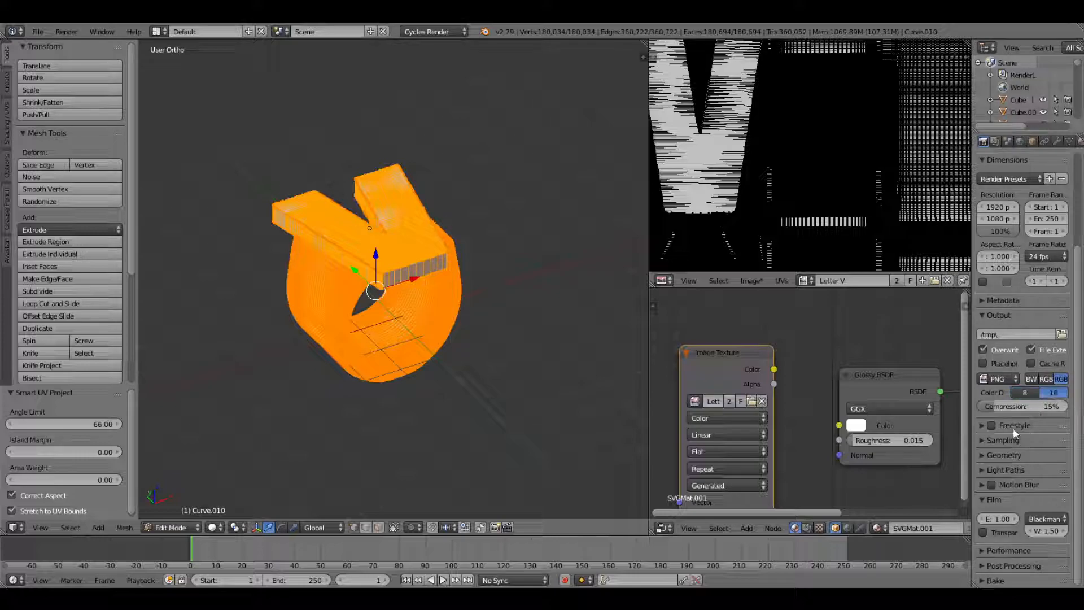
{"action": "left_click", "coordinate": [992, 440]}
{"action": "scroll", "coordinate": [1039, 406], "scroll_direction": "down", "scroll_amount": 4}
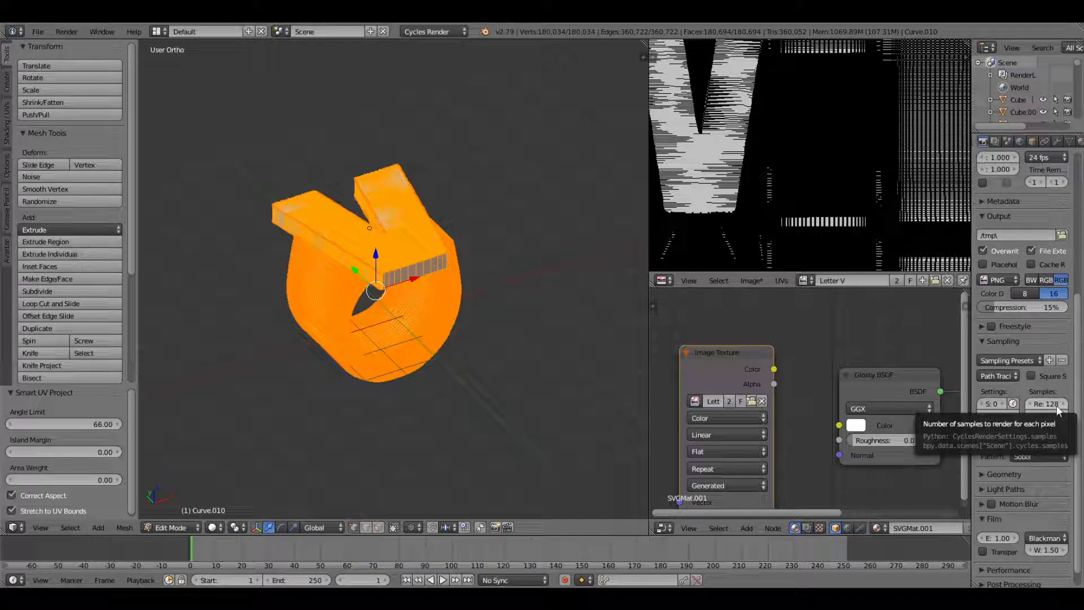
{"action": "scroll", "coordinate": [1058, 407], "scroll_direction": "down", "scroll_amount": 1}
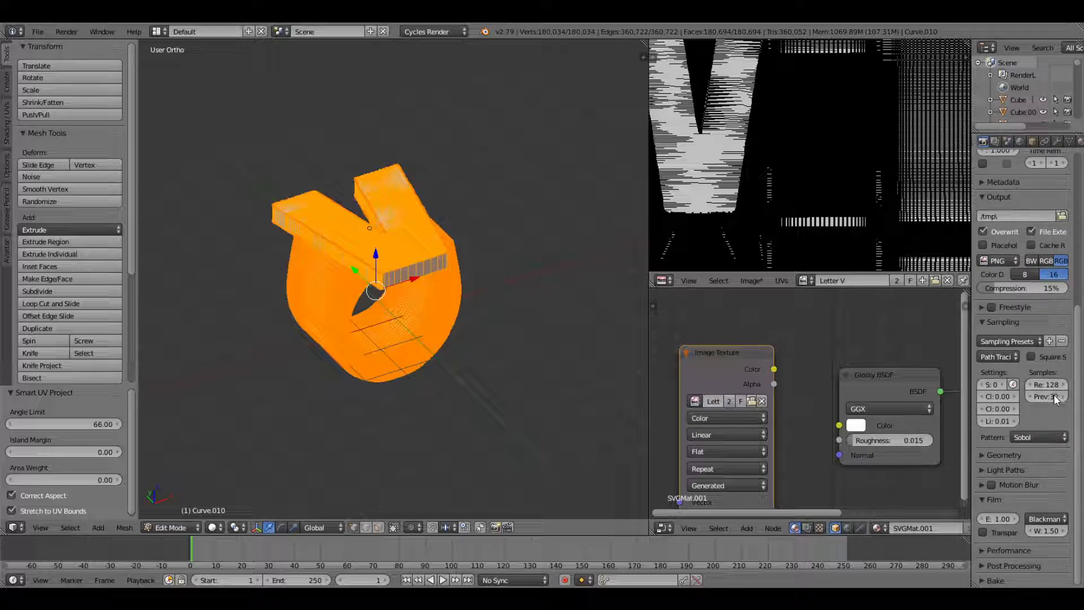
- Bake the ring's Combined pass to the Letter V image with a 16 px margin, clearing the image first
{"action": "left_click", "coordinate": [981, 582]}
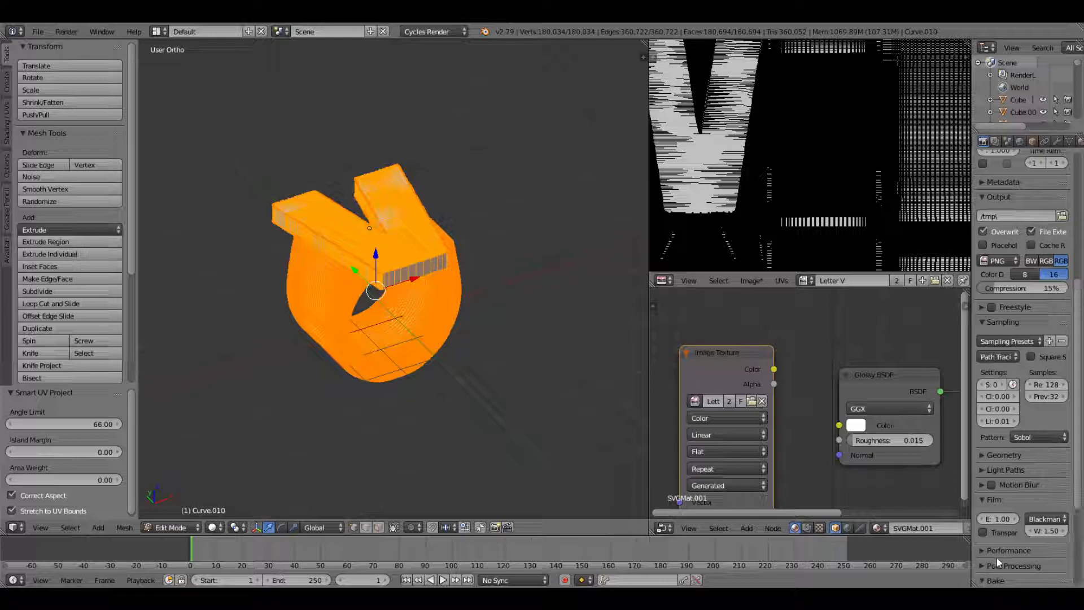
{"action": "scroll", "coordinate": [995, 560], "scroll_direction": "down", "scroll_amount": 6}
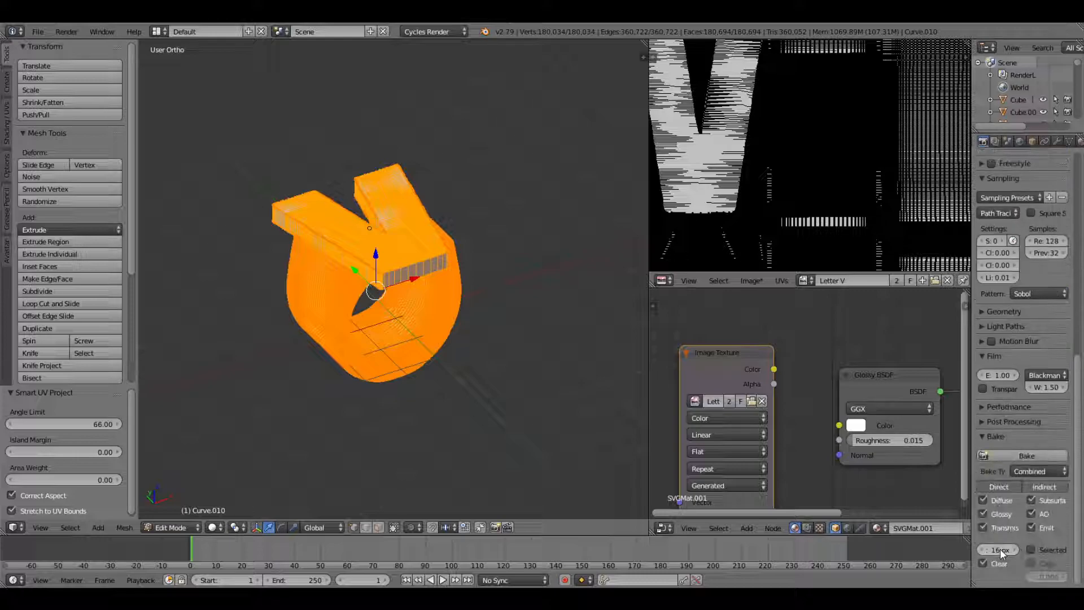
{"action": "left_click", "coordinate": [1026, 456]}
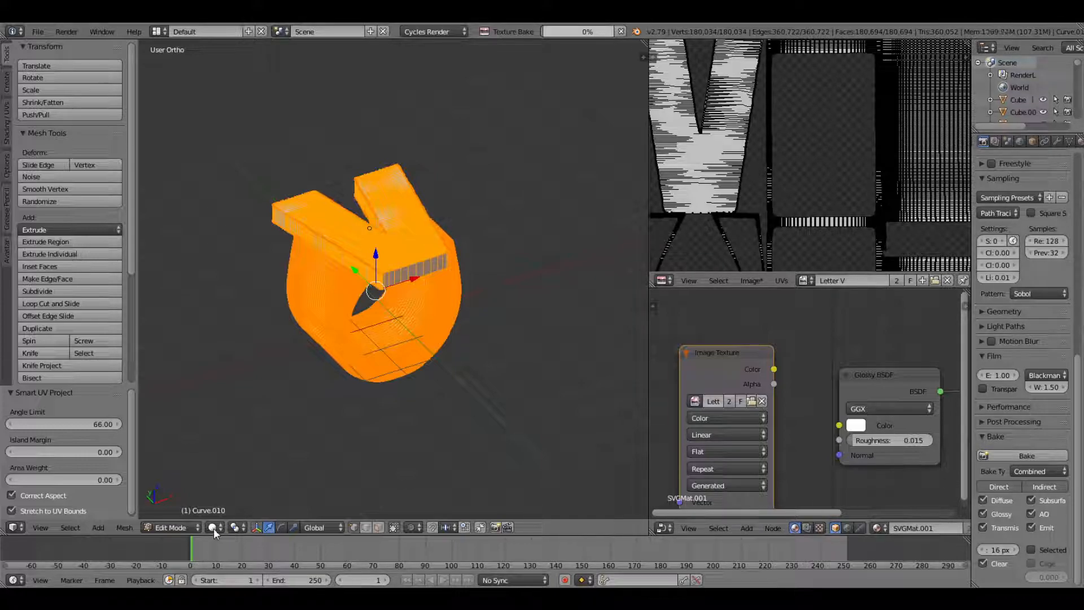
- Return the ring to Object Mode, show the whole Letter V image, and bring up the ring's modifier settings
{"action": "left_click", "coordinate": [189, 525]}
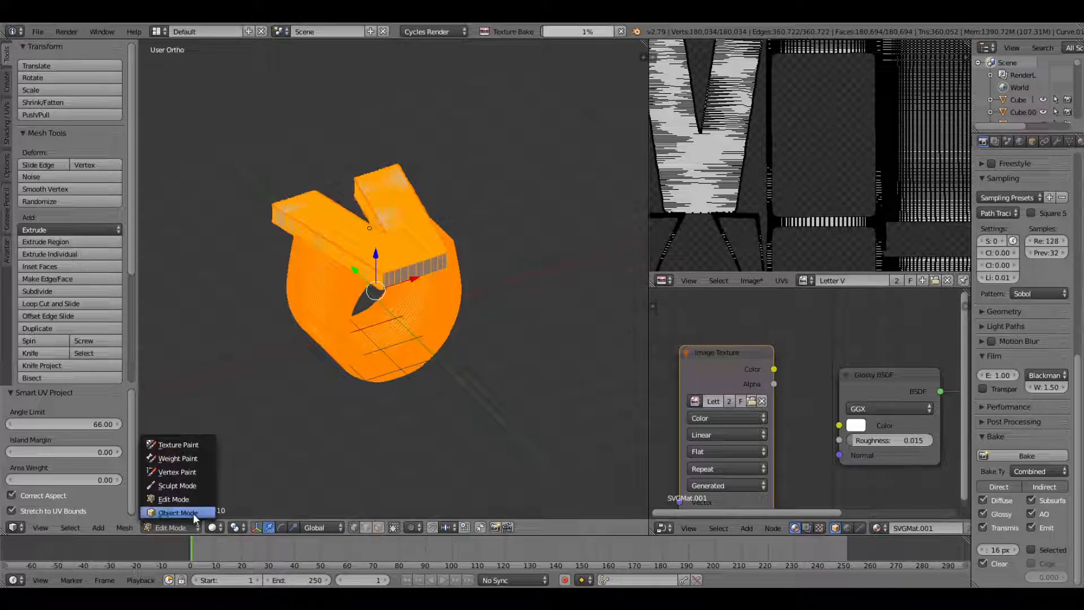
{"action": "left_click", "coordinate": [177, 512]}
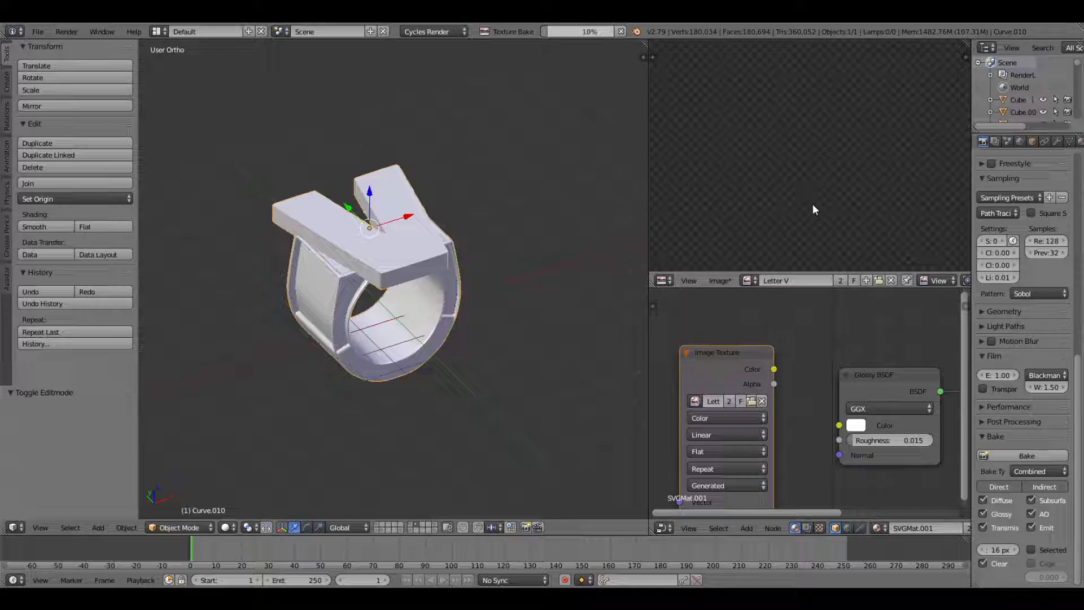
{"action": "scroll", "coordinate": [821, 204], "scroll_direction": "down", "scroll_amount": 2}
{"action": "scroll", "coordinate": [822, 203], "scroll_direction": "down", "scroll_amount": 1}
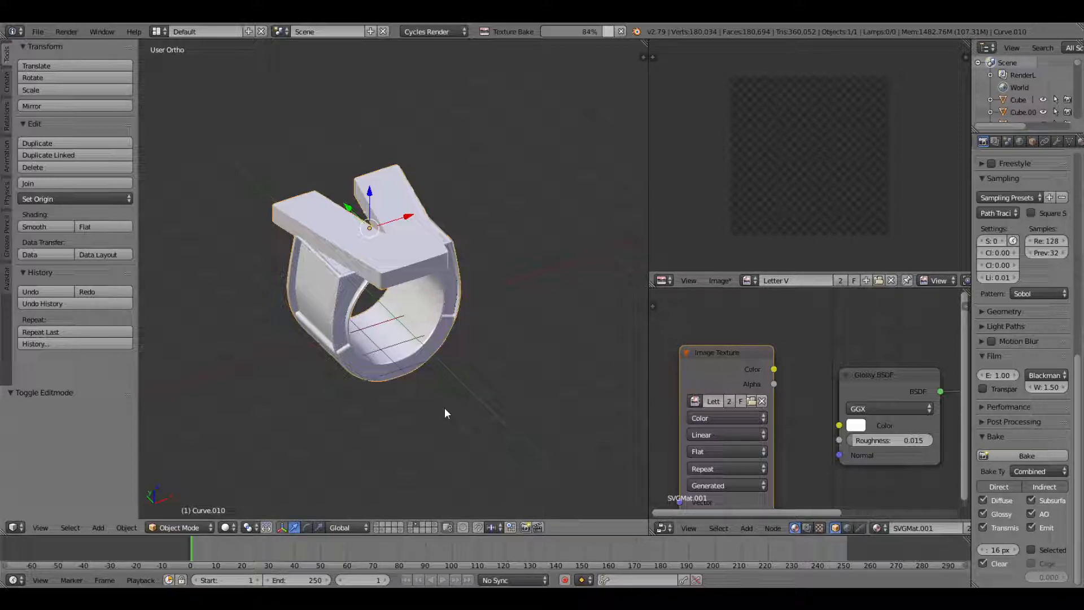
{"action": "left_click", "coordinate": [1058, 141]}
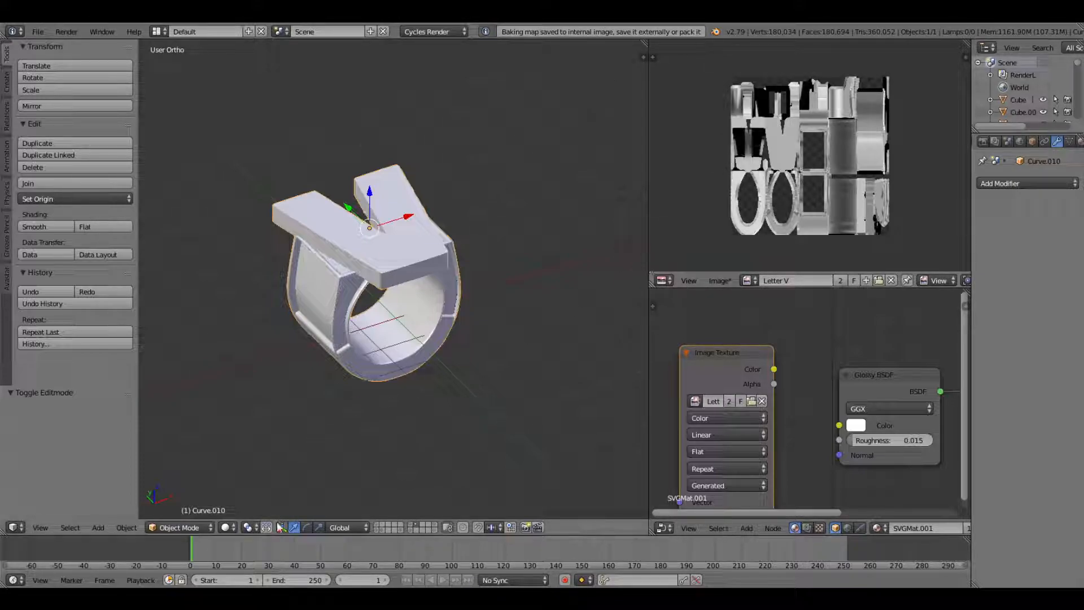
- Display the 3D view with Texture shading and check the baked image on the ring from several sides
{"action": "left_click", "coordinate": [225, 528]}
{"action": "left_click", "coordinate": [246, 475]}
{"action": "middle_click_drag", "start_coordinate": [247, 480], "coordinate": [525, 384]}
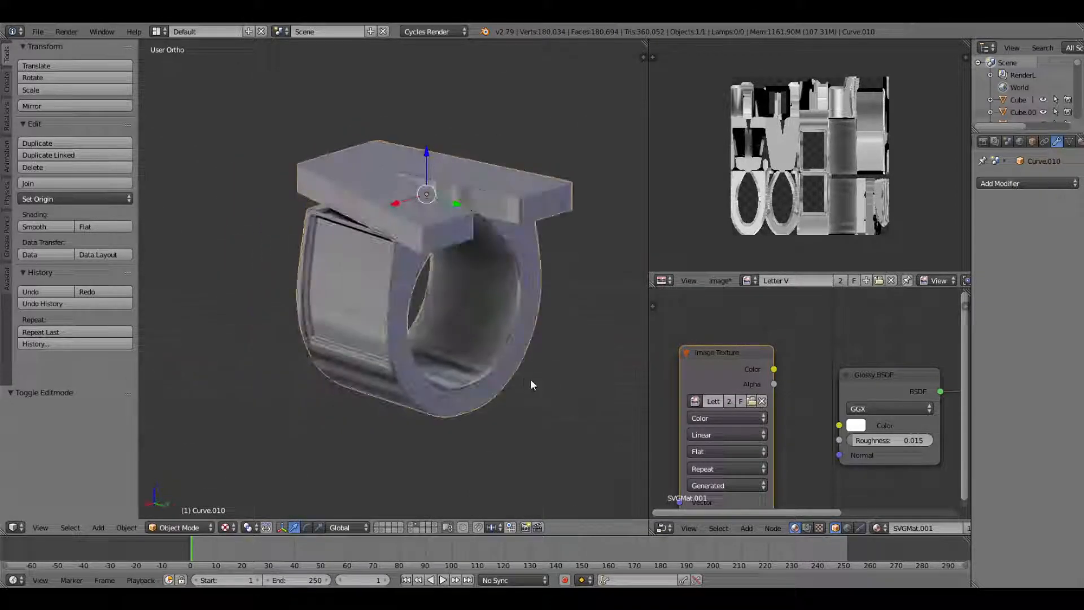
{"action": "middle_click_drag", "start_coordinate": [363, 346], "coordinate": [165, 338]}
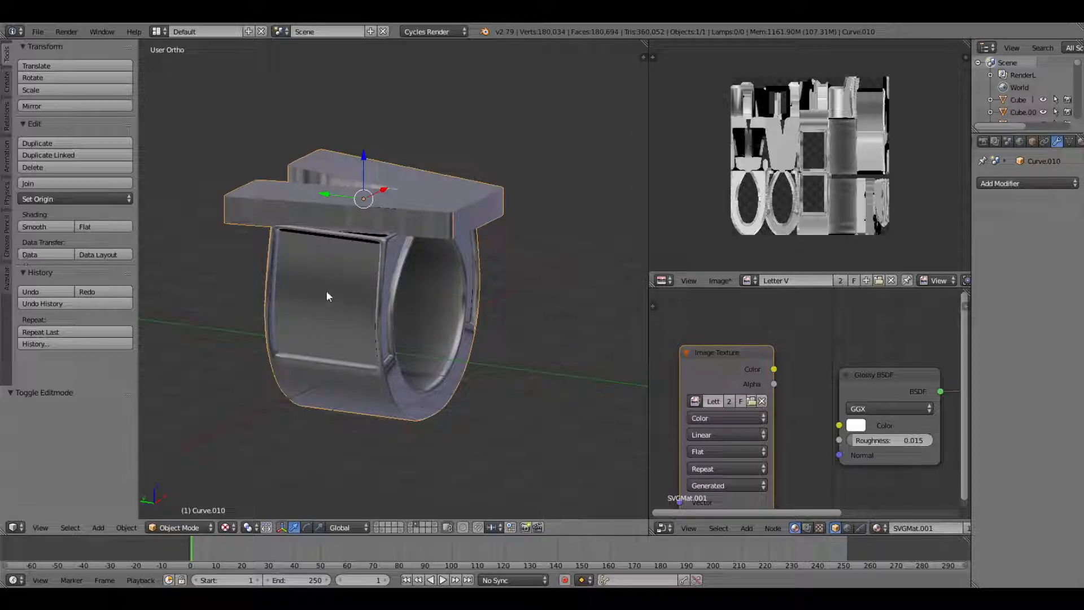
{"action": "middle_click_drag", "start_coordinate": [326, 294], "coordinate": [600, 274]}
- Save the baked Letter V image as an external image file
{"action": "left_click", "coordinate": [710, 281]}
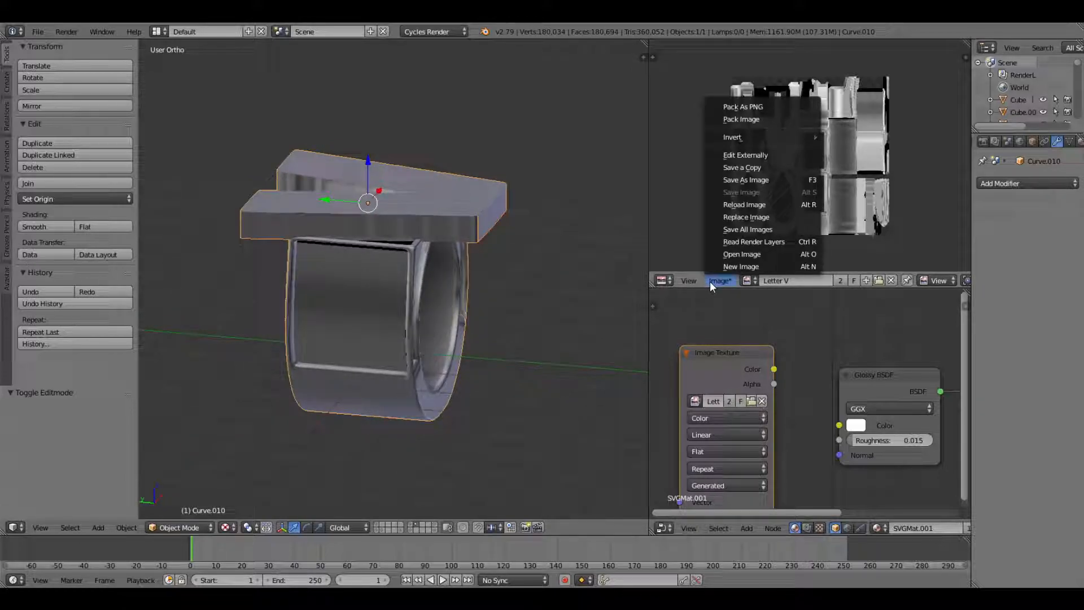
{"action": "left_click", "coordinate": [778, 179]}
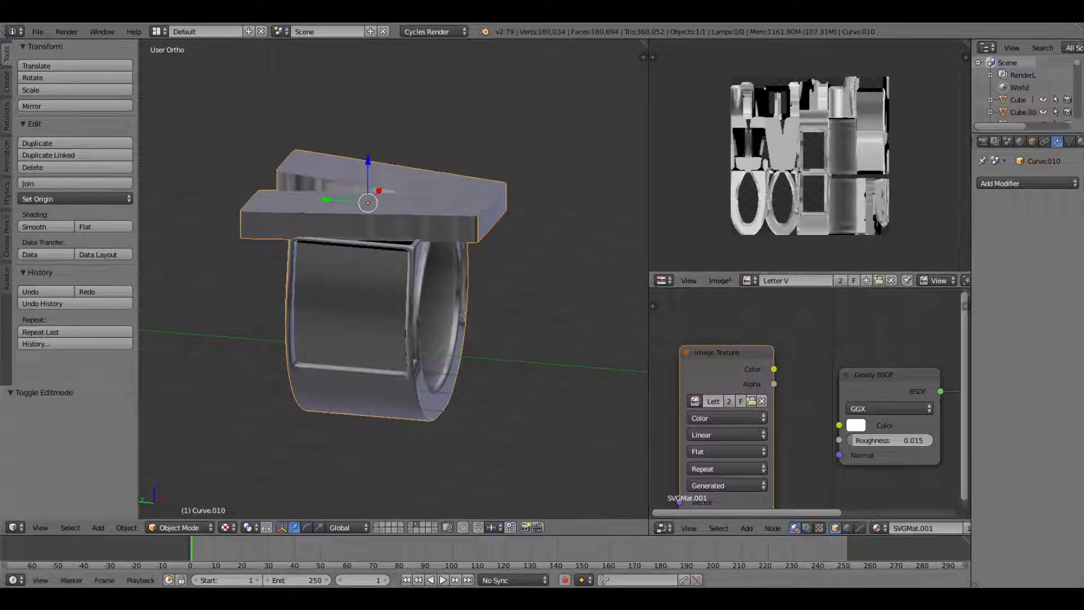
{"action": "middle_click_drag", "start_coordinate": [480, 377], "coordinate": [365, 316]}
{"action": "scroll", "coordinate": [467, 313], "scroll_direction": "down", "scroll_amount": 4}
{"action": "middle_click_drag", "start_coordinate": [467, 313], "coordinate": [472, 378]}
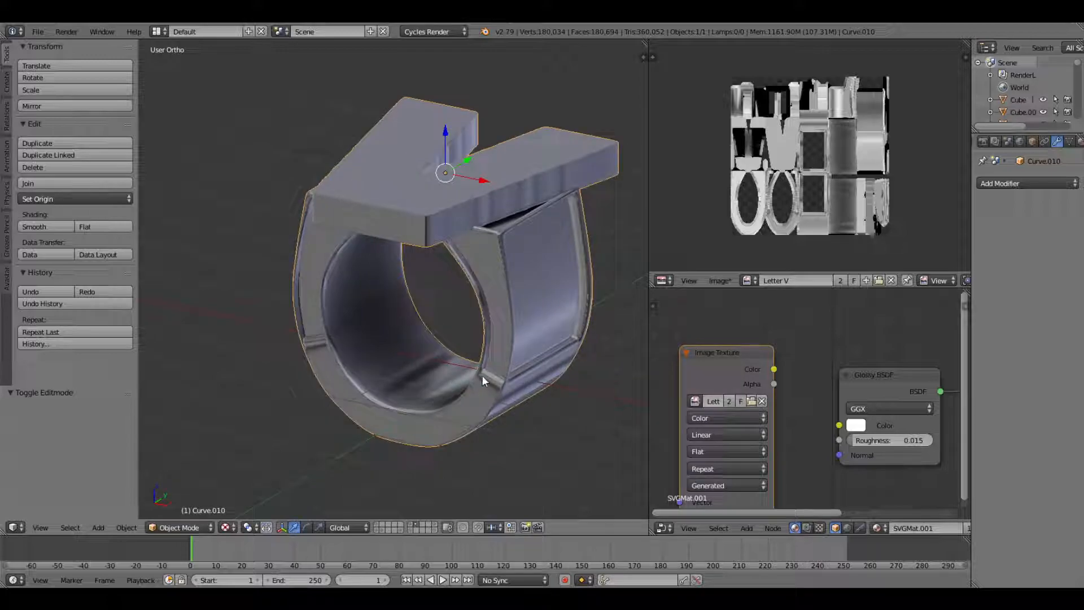
- Add a Decimate modifier in Collapse mode to the ring and set its ratio to 0.25
{"action": "left_click", "coordinate": [1035, 183]}
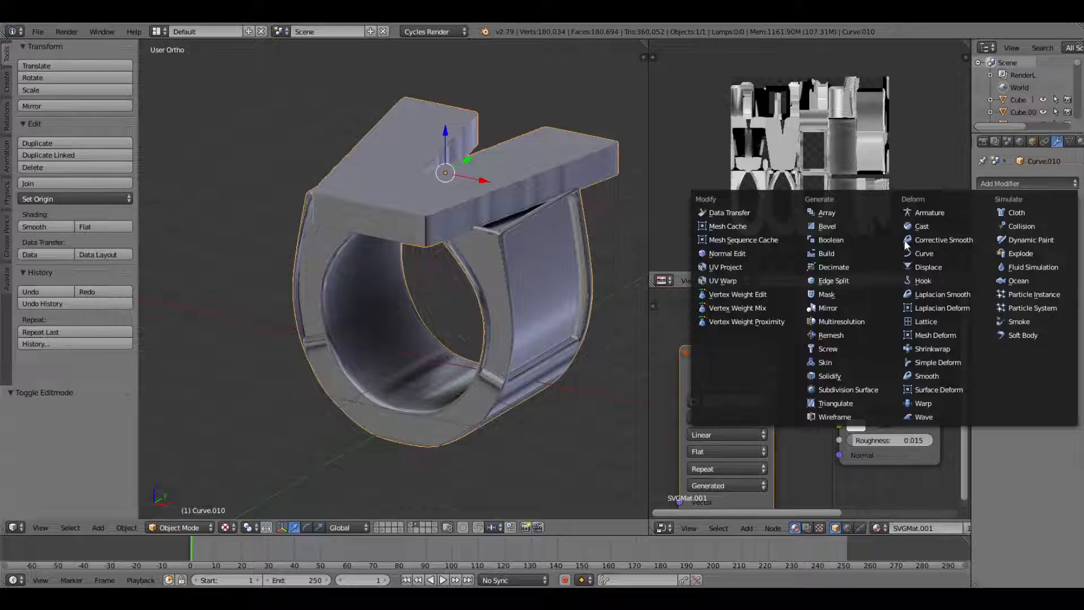
{"action": "left_click", "coordinate": [875, 267]}
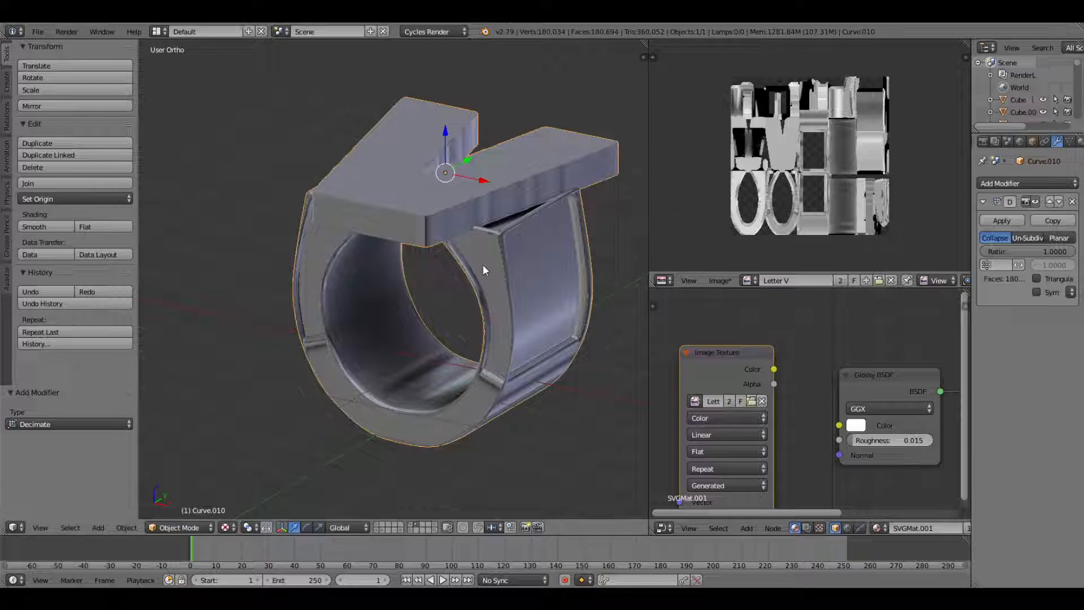
{"action": "scroll", "coordinate": [484, 267], "scroll_direction": "up", "scroll_amount": 1}
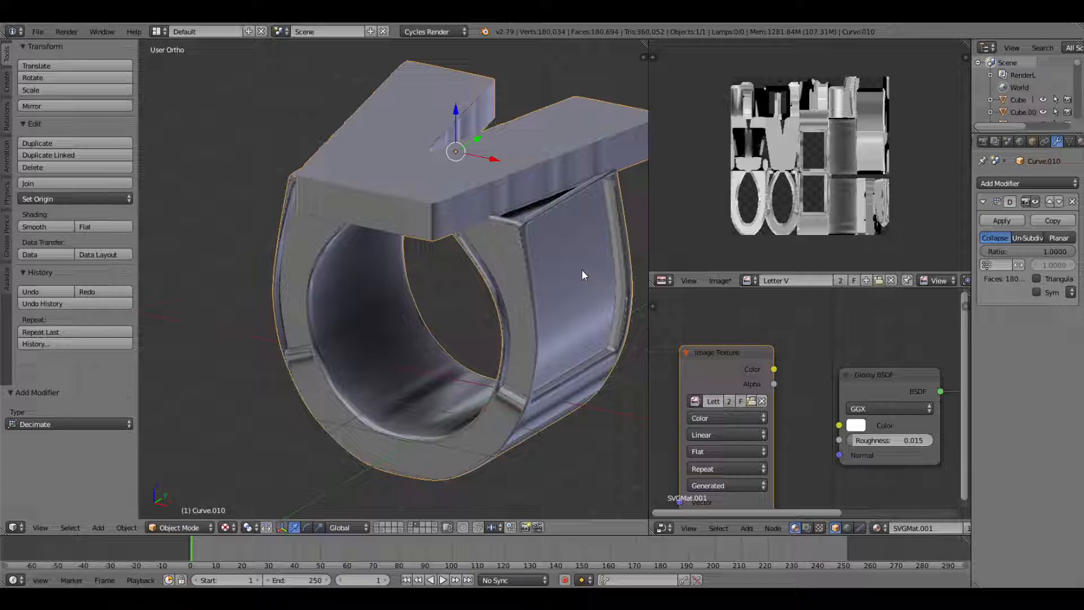
{"action": "left_click", "coordinate": [1023, 252]}
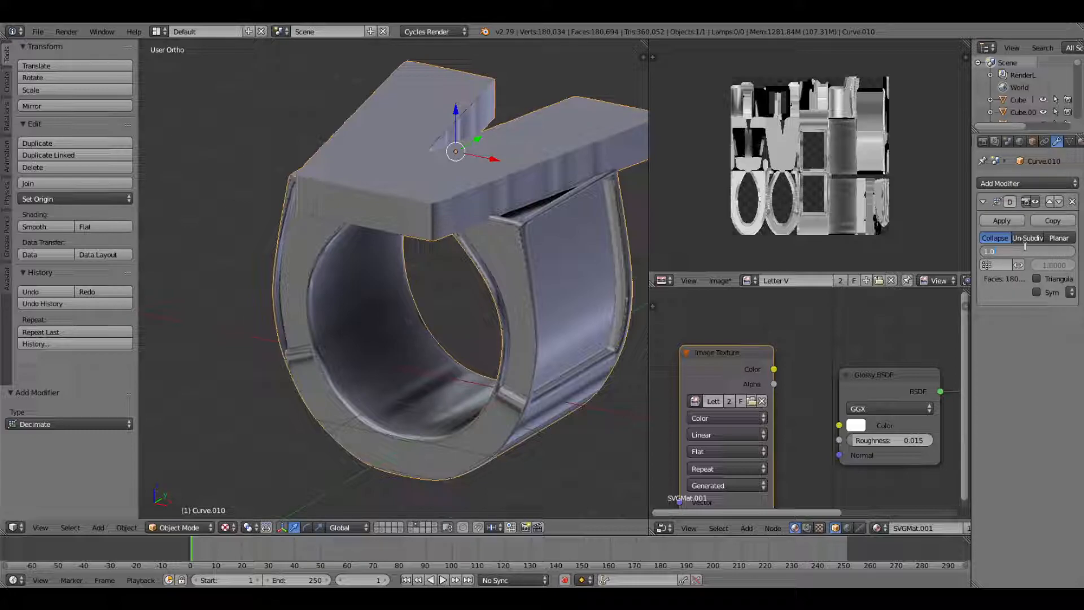
{"action": "type", "text": "0."}
{"action": "key", "text": "Return"}
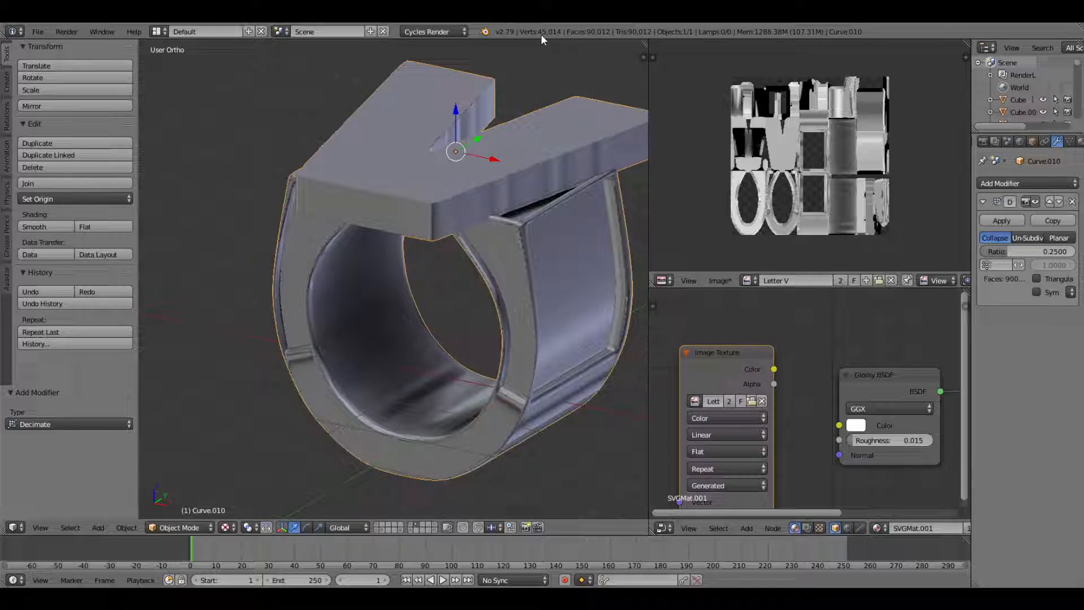
- Check the decimated ring up close for texture damage, and apply the Decimate modifier
{"action": "middle_click_drag", "start_coordinate": [453, 208], "coordinate": [586, 199]}
{"action": "scroll", "coordinate": [466, 185], "scroll_direction": "up", "scroll_amount": 8}
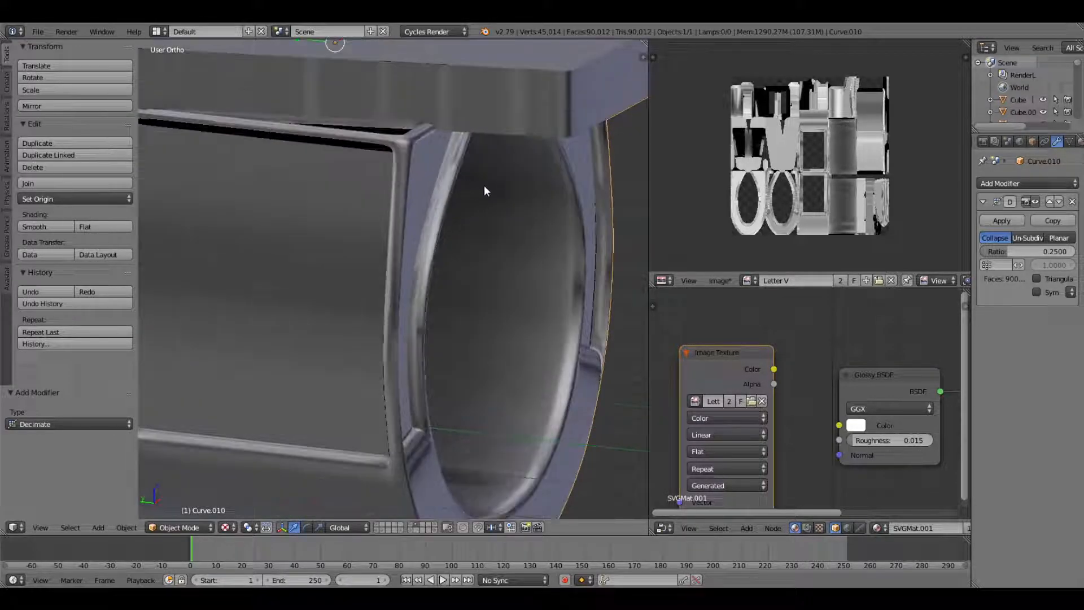
{"action": "scroll", "coordinate": [412, 168], "scroll_direction": "down", "scroll_amount": 8}
{"action": "mouse_move", "coordinate": [459, 177]}
{"action": "middle_mouse_down"}
{"action": "mouse_move", "coordinate": [404, 163]}
{"action": "mouse_move", "coordinate": [445, 178]}
{"action": "middle_mouse_up"}
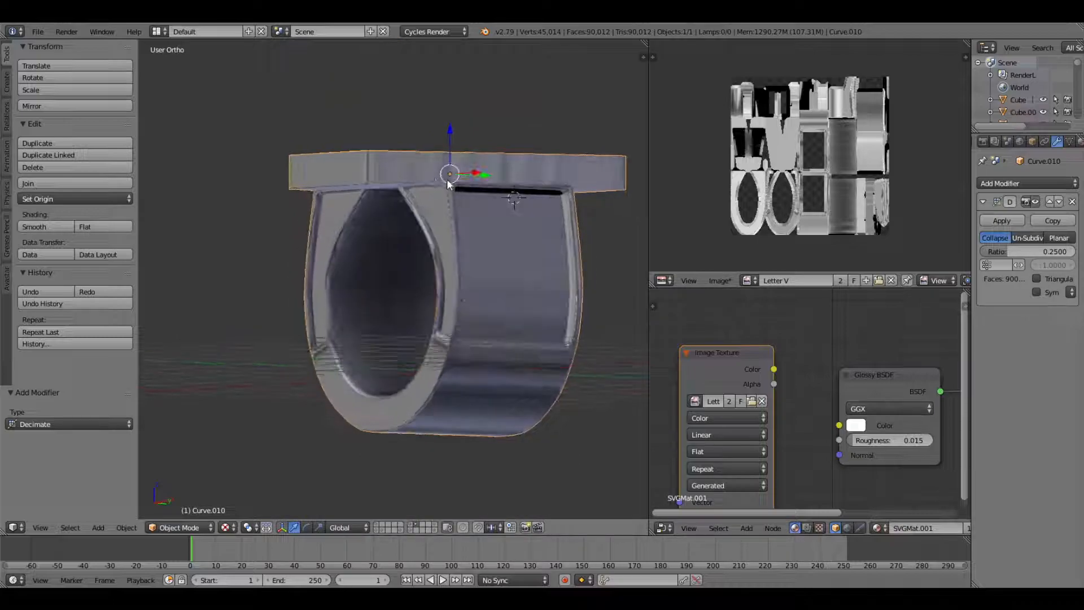
{"action": "left_click", "coordinate": [1011, 221]}
- Add a second Decimate modifier to the ring with a collapse ratio of 0.25
{"action": "left_click", "coordinate": [1016, 183]}
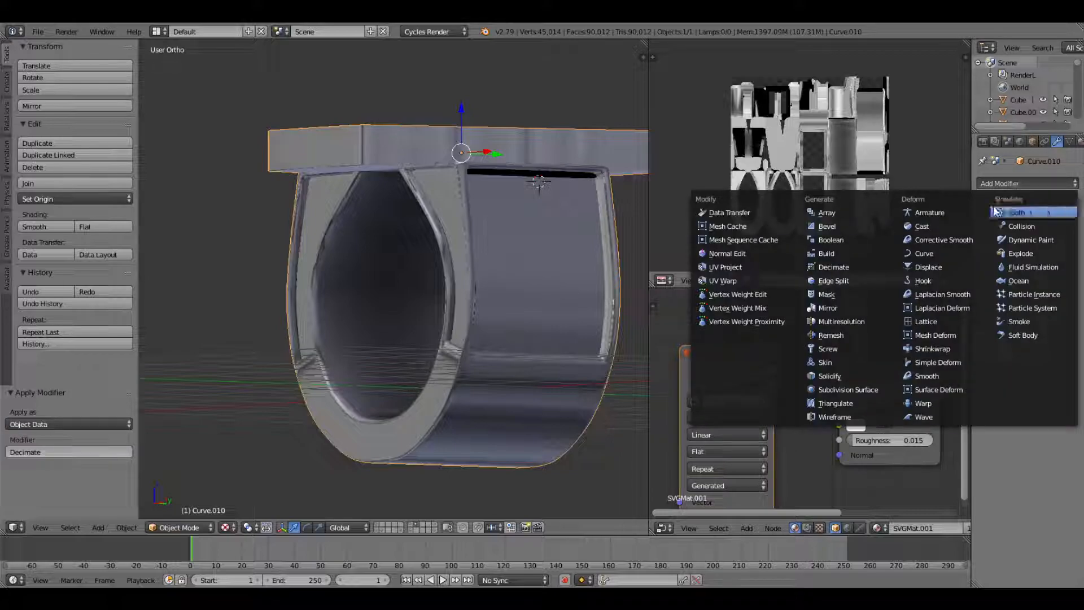
{"action": "left_click", "coordinate": [873, 268]}
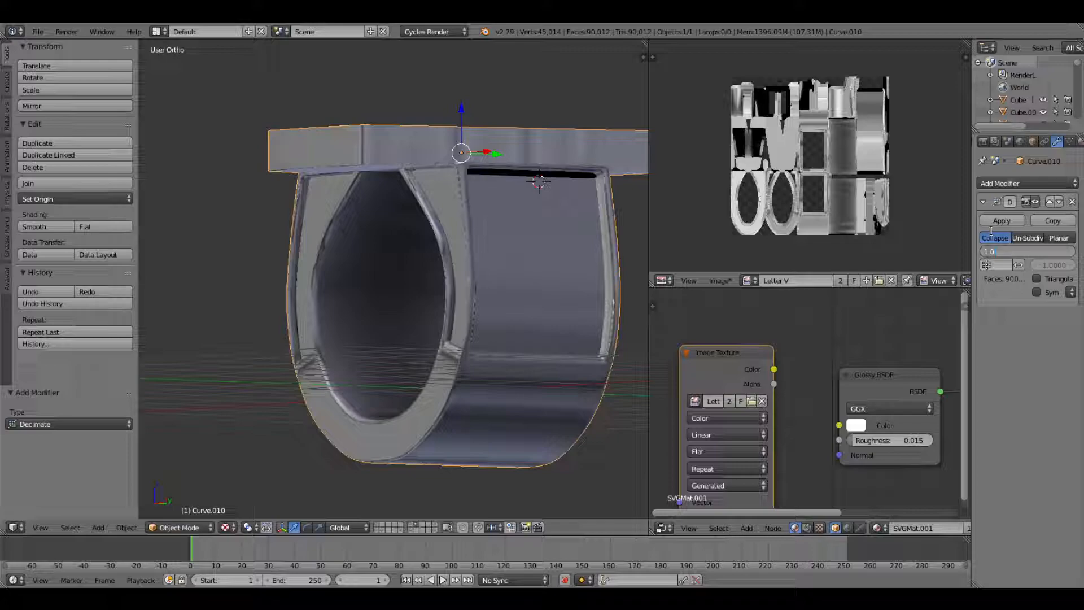
{"action": "type", "text": "0.25"}
{"action": "key", "text": "Return"}
- Inspect the ring's reduced geometry in Solid shading and apply the second Decimate modifier
{"action": "middle_click_drag", "start_coordinate": [565, 297], "coordinate": [455, 443]}
{"action": "left_click", "coordinate": [231, 527]}
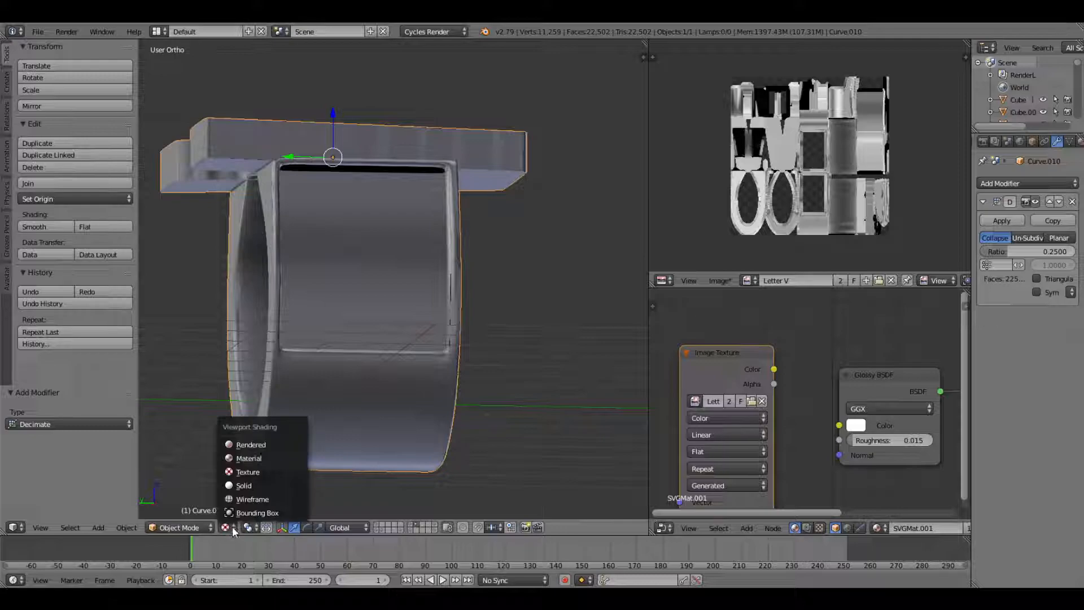
{"action": "left_click", "coordinate": [248, 487]}
{"action": "middle_click_drag", "start_coordinate": [333, 328], "coordinate": [373, 248]}
{"action": "scroll", "coordinate": [525, 184], "scroll_direction": "up", "scroll_amount": 2}
{"action": "scroll", "coordinate": [394, 295], "scroll_direction": "down", "scroll_amount": 3}
{"action": "scroll", "coordinate": [373, 248], "scroll_direction": "up", "scroll_amount": 2}
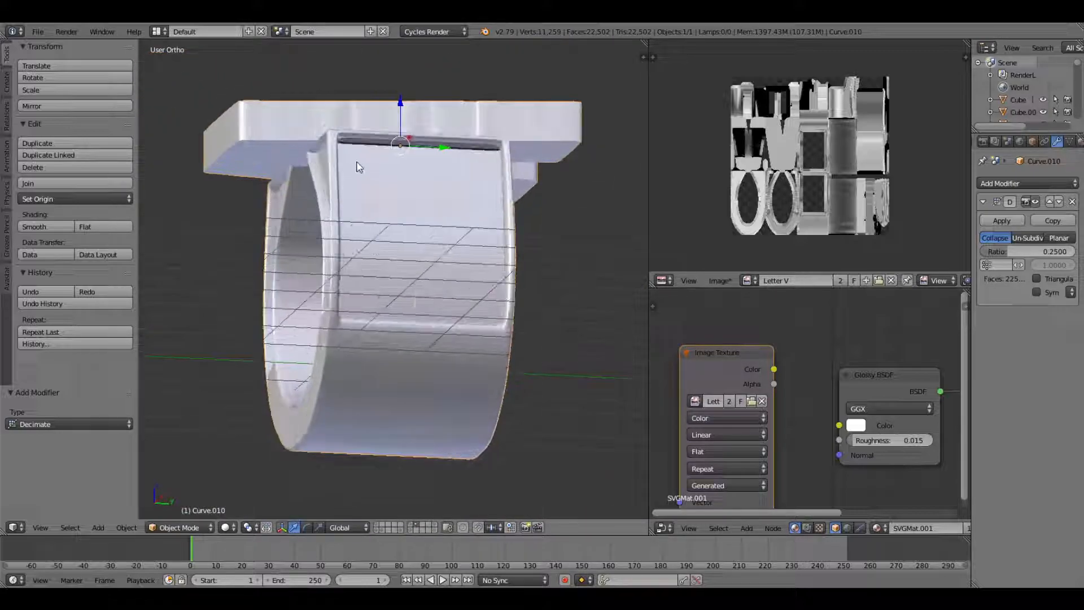
{"action": "scroll", "coordinate": [431, 299], "scroll_direction": "down", "scroll_amount": 3}
{"action": "middle_click_drag", "start_coordinate": [344, 246], "coordinate": [415, 288]}
{"action": "scroll", "coordinate": [470, 253], "scroll_direction": "up", "scroll_amount": 3}
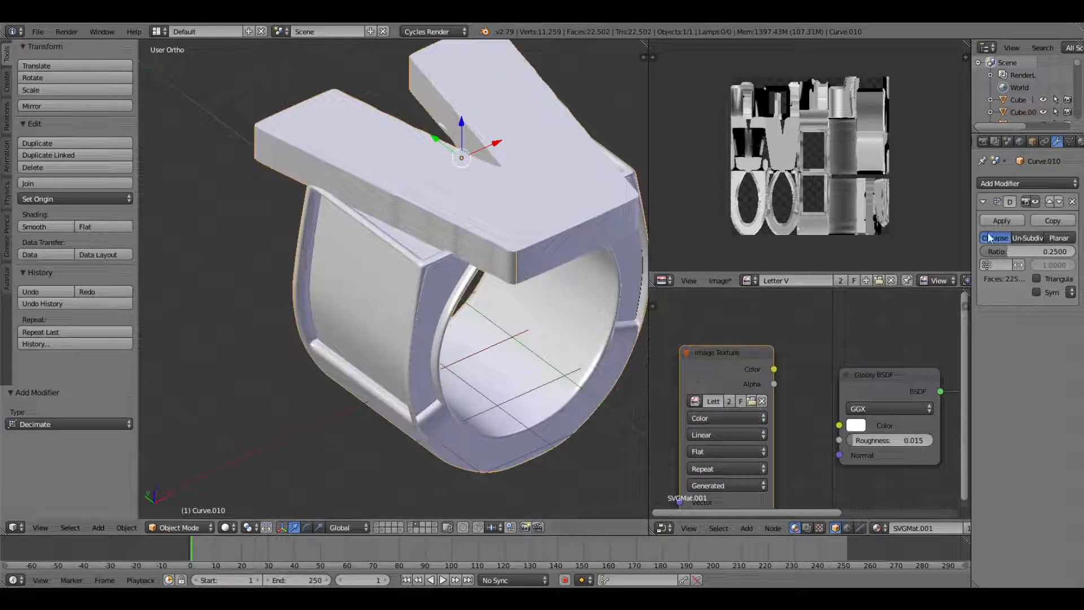
{"action": "left_click", "coordinate": [1008, 218]}
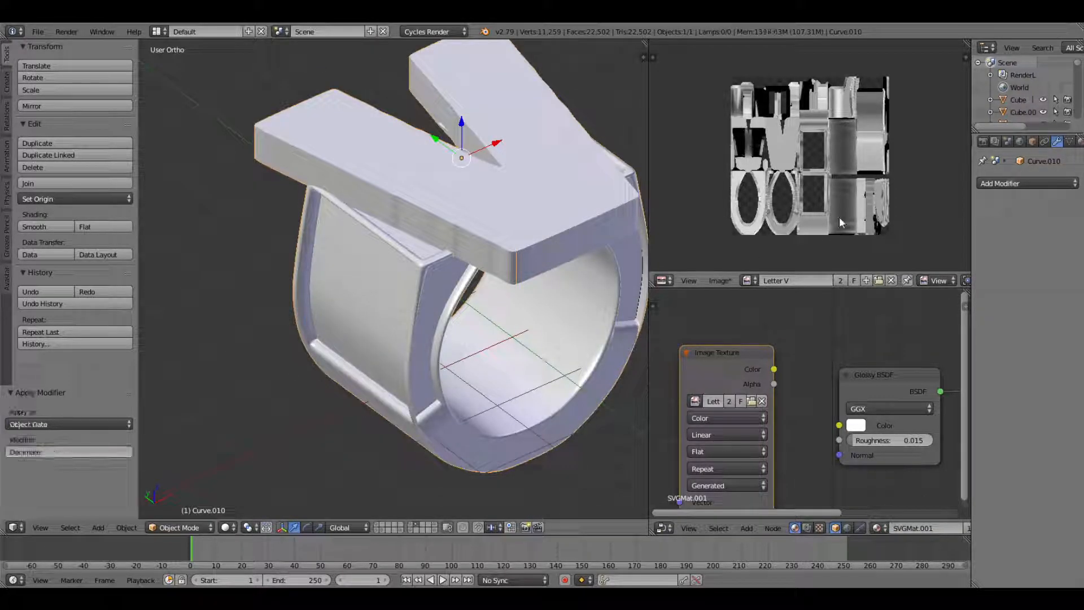
- Add a third Decimate modifier with a ratio of 0.25 and inspect the ring's inner band for faceting
{"action": "middle_click_drag", "start_coordinate": [520, 262], "coordinate": [836, 226]}
{"action": "left_click", "coordinate": [1001, 185]}
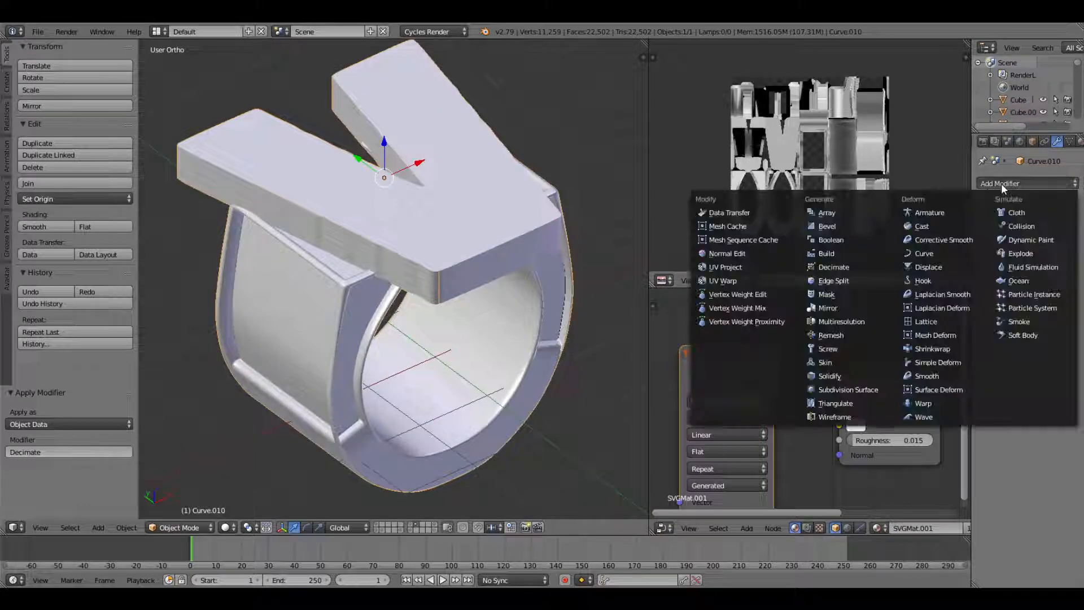
{"action": "left_click", "coordinate": [862, 268]}
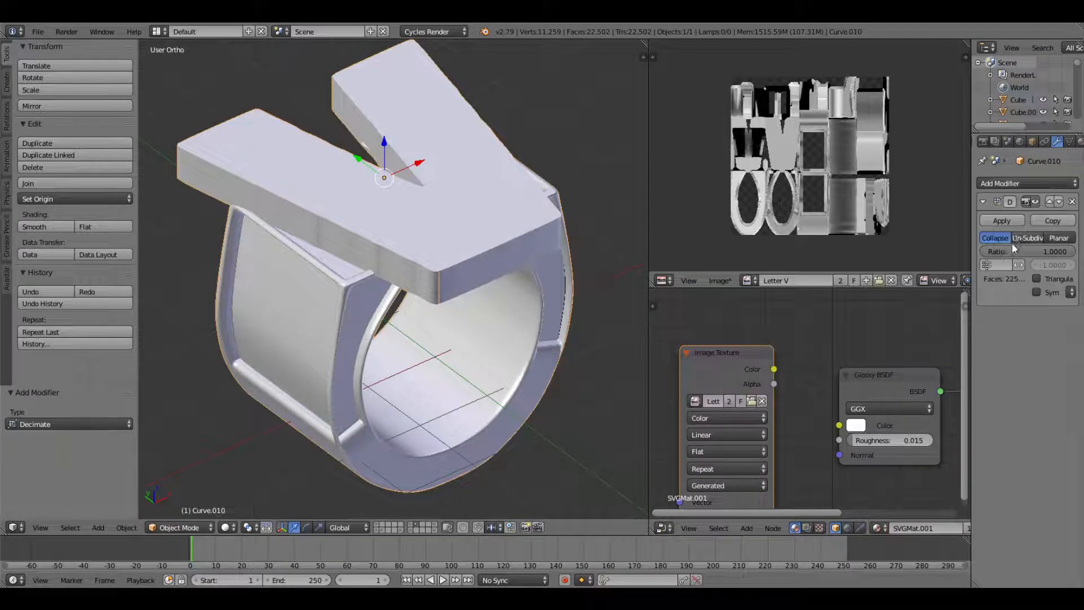
{"action": "left_click", "coordinate": [1008, 250]}
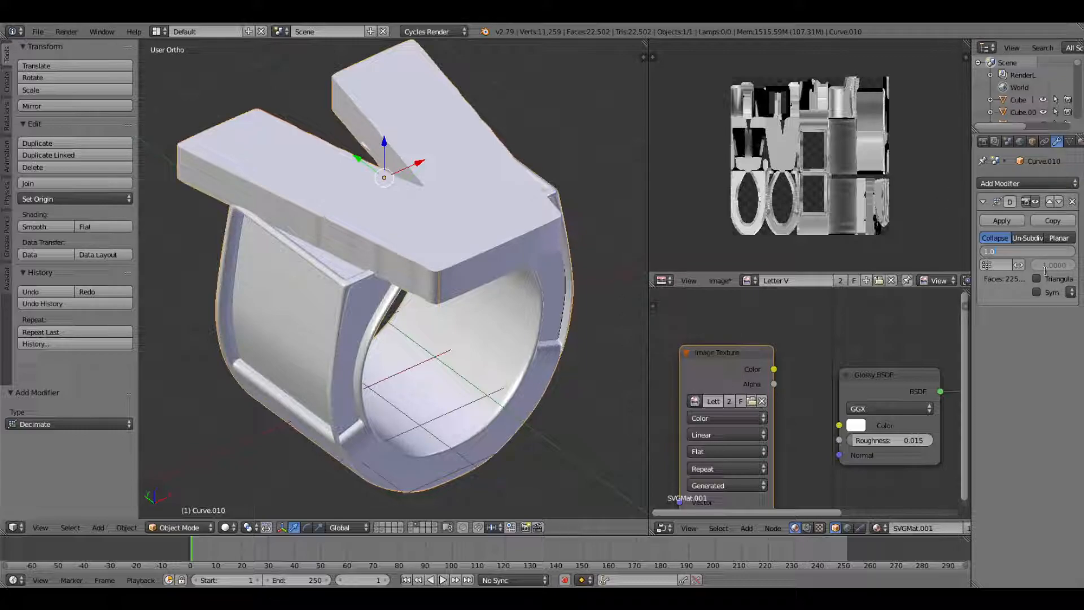
{"action": "type", "text": "0.25"}
{"action": "key", "text": "Return"}
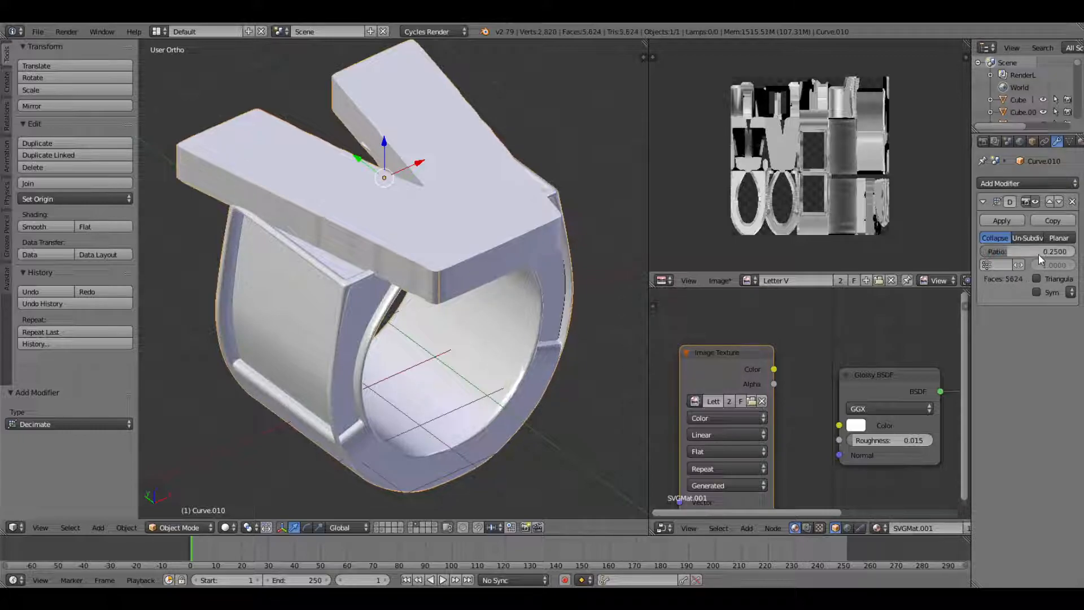
{"action": "scroll", "coordinate": [567, 352], "scroll_direction": "up", "scroll_amount": 6}
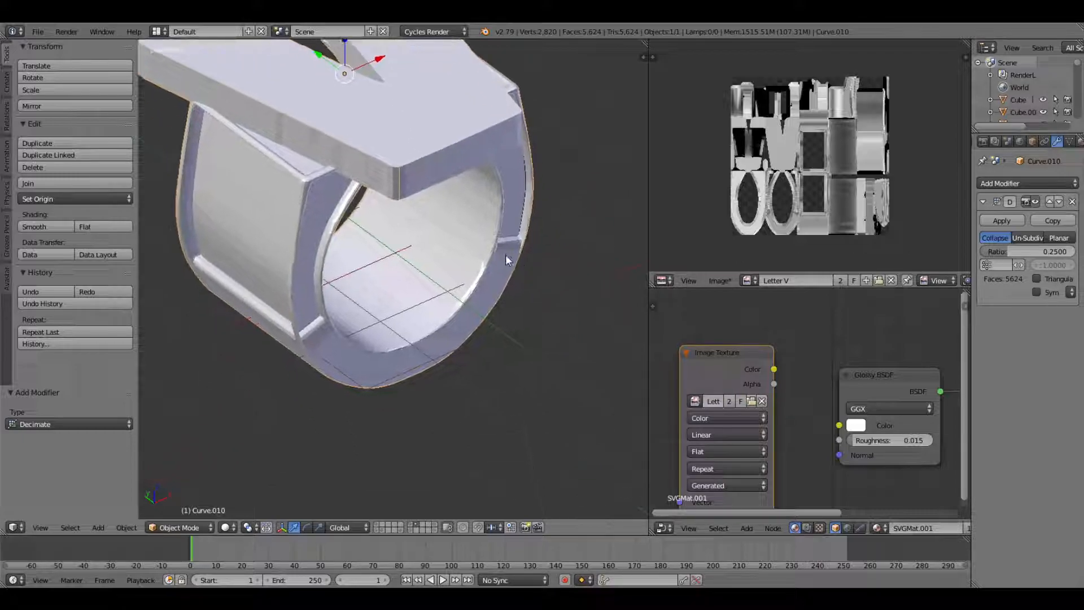
{"action": "middle_click_drag", "start_coordinate": [557, 280], "coordinate": [467, 297]}
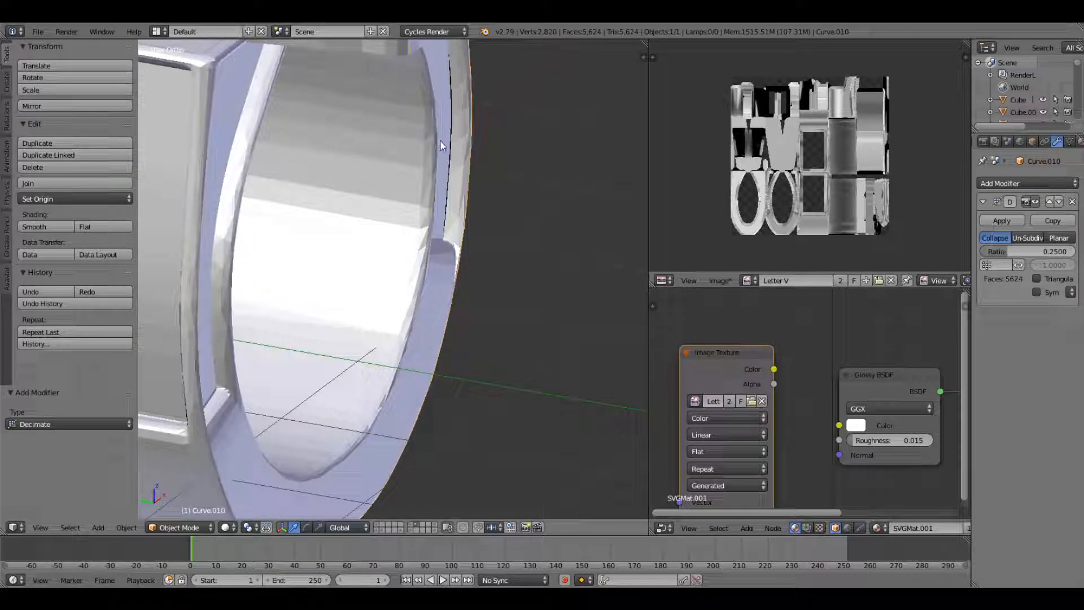
- Try a Limited Dissolve on the ring's entire mesh in Edit Mode to reduce its geometry further
{"action": "middle_click_drag", "start_coordinate": [453, 124], "coordinate": [289, 285]}
{"action": "middle_click_drag", "start_coordinate": [332, 323], "coordinate": [299, 290]}
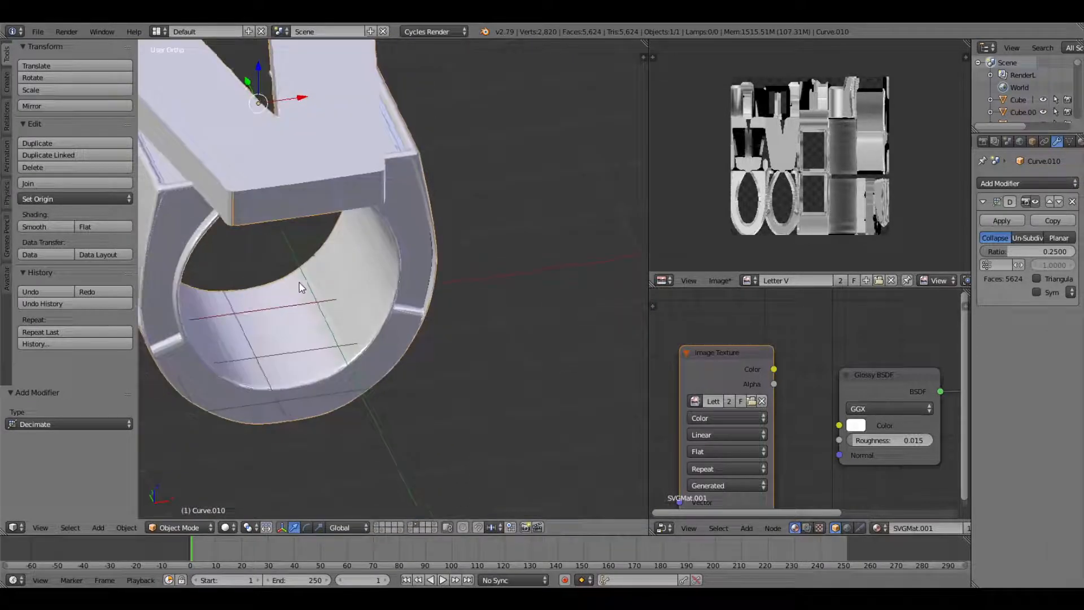
{"action": "key", "text": "Tab"}
{"action": "scroll", "coordinate": [305, 285], "scroll_direction": "up", "scroll_amount": 2}
{"action": "middle_click_drag", "start_coordinate": [405, 307], "coordinate": [401, 305]}
{"action": "key", "text": "w"}
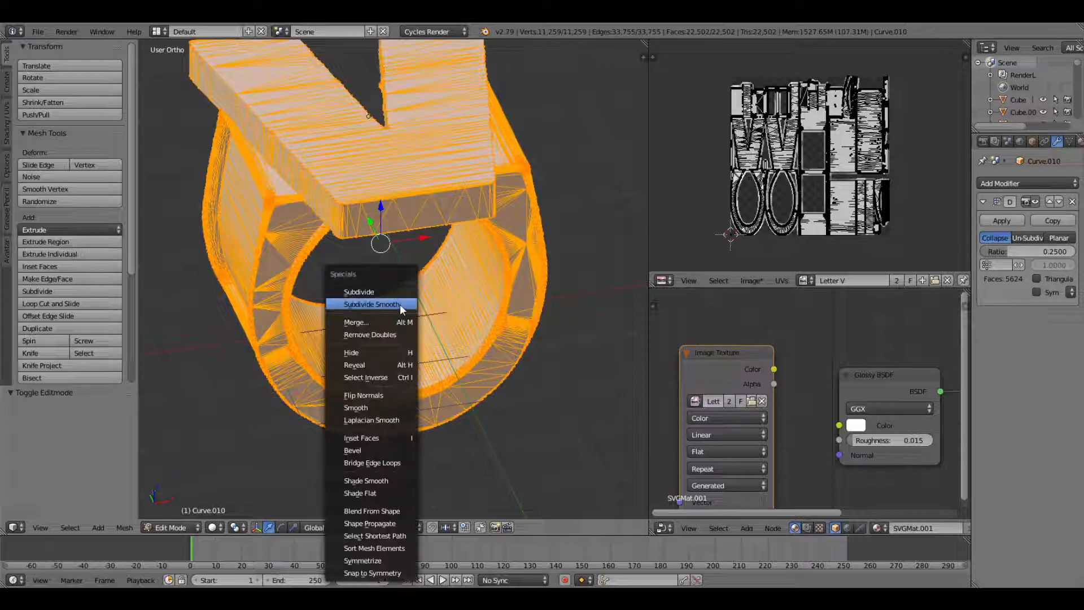
{"action": "key", "text": "x"}
{"action": "key", "text": "Escape"}
{"action": "key", "text": "x"}
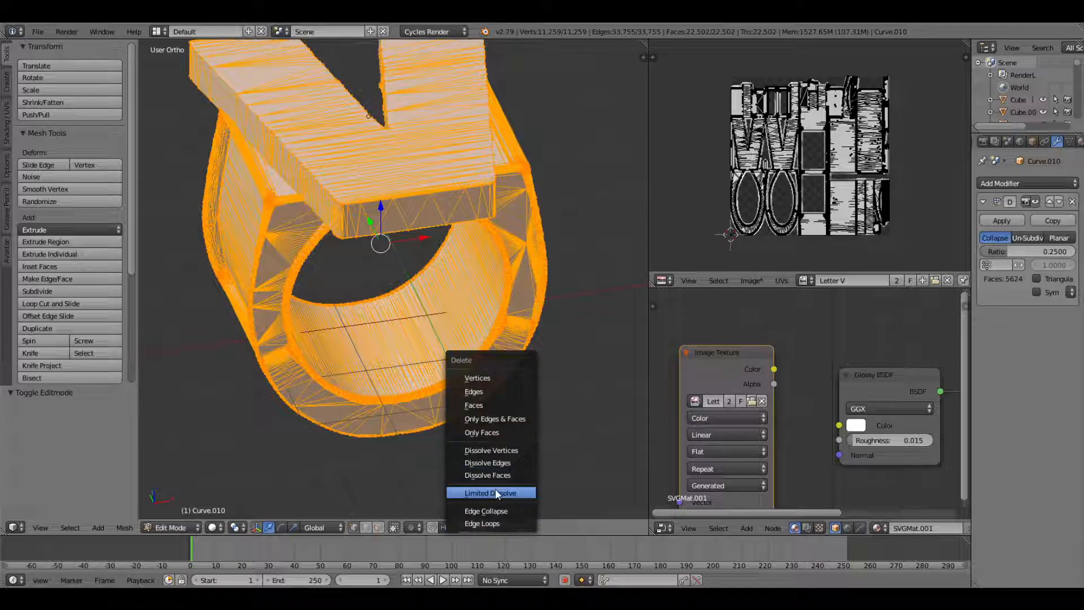
{"action": "left_click", "coordinate": [496, 490]}
{"action": "middle_click_drag", "start_coordinate": [495, 489], "coordinate": [540, 475]}
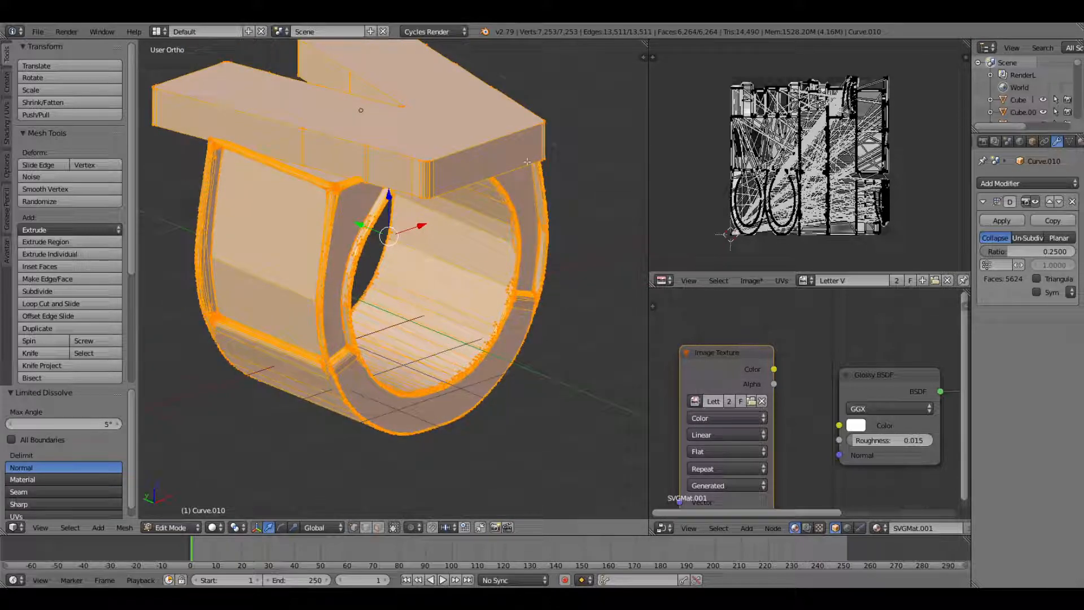
- Inspect the dissolved ring's UV layout and its surface in Texture shading from Object Mode, and undo the Limited Dissolve
{"action": "scroll", "coordinate": [770, 232], "scroll_direction": "up", "scroll_amount": 8}
{"action": "scroll", "coordinate": [769, 236], "scroll_direction": "down", "scroll_amount": 10}
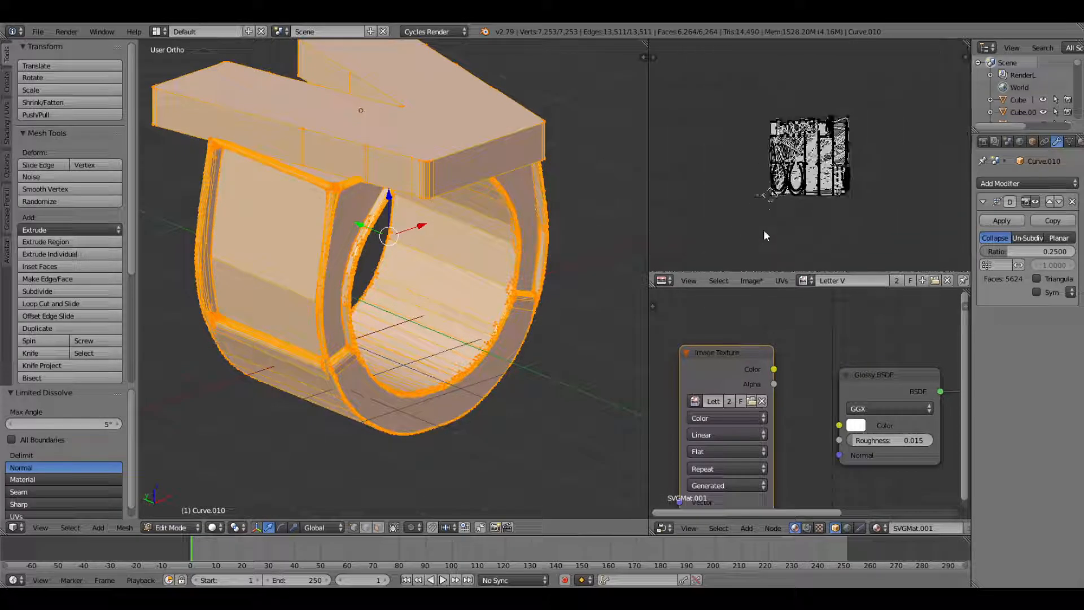
{"action": "key", "text": "Home"}
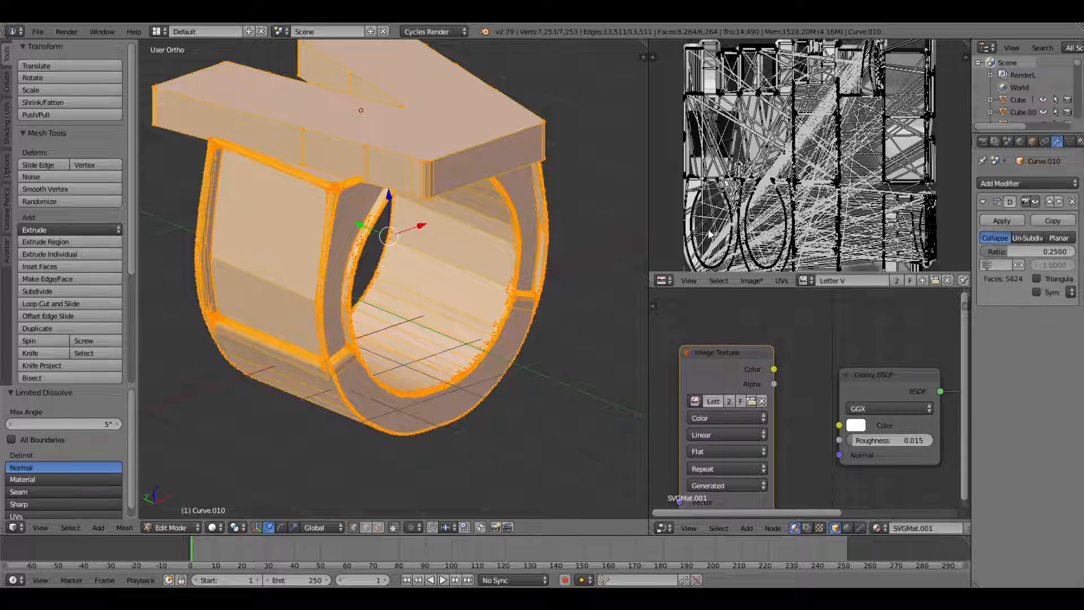
{"action": "key", "text": "Tab"}
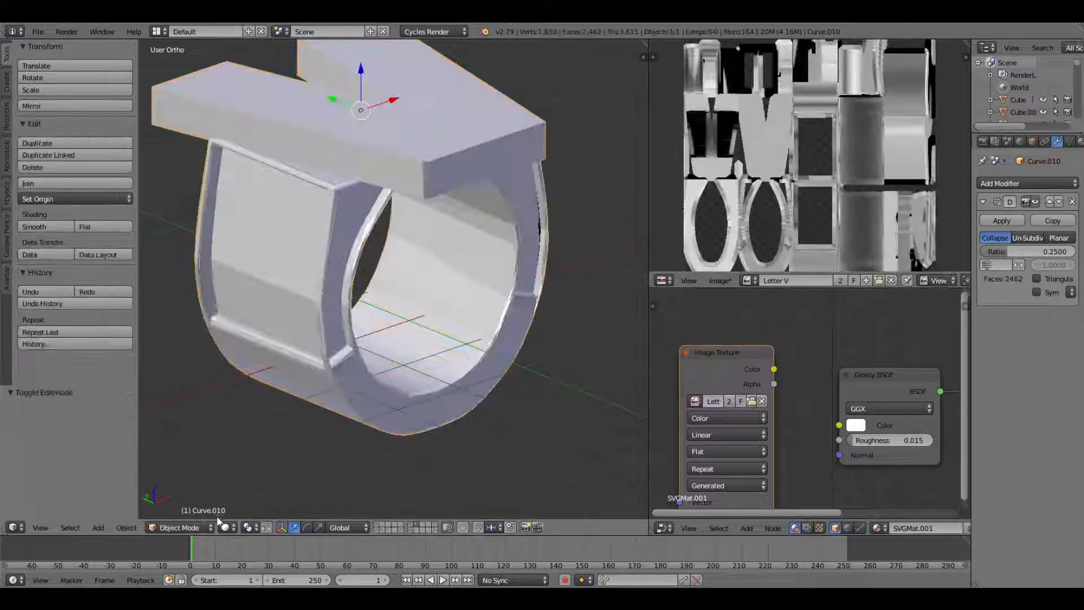
{"action": "left_click", "coordinate": [225, 527]}
{"action": "left_click", "coordinate": [240, 472]}
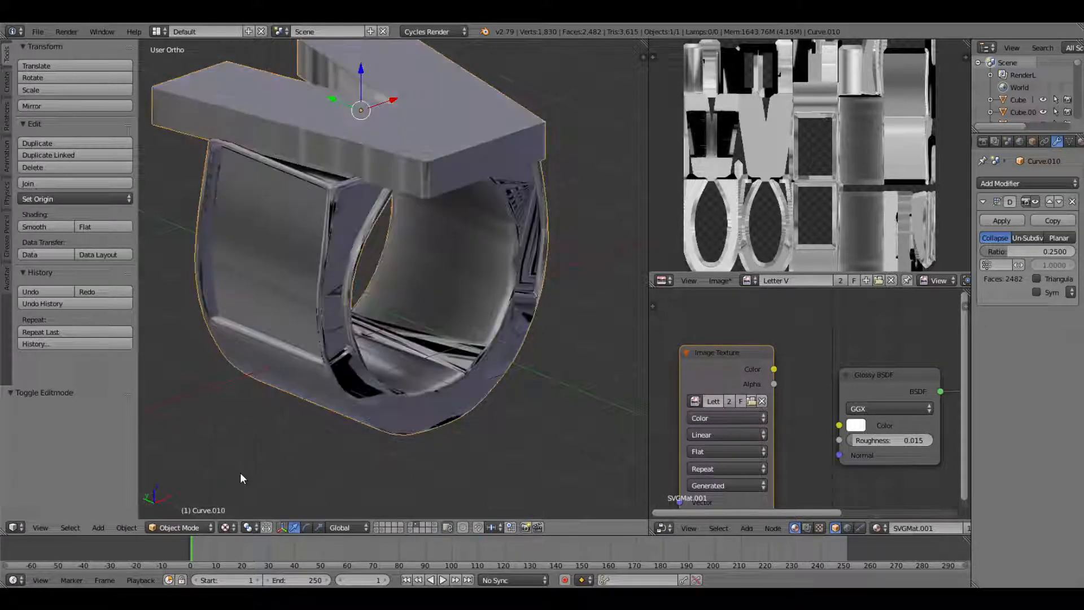
{"action": "middle_click_drag", "start_coordinate": [355, 412], "coordinate": [457, 326]}
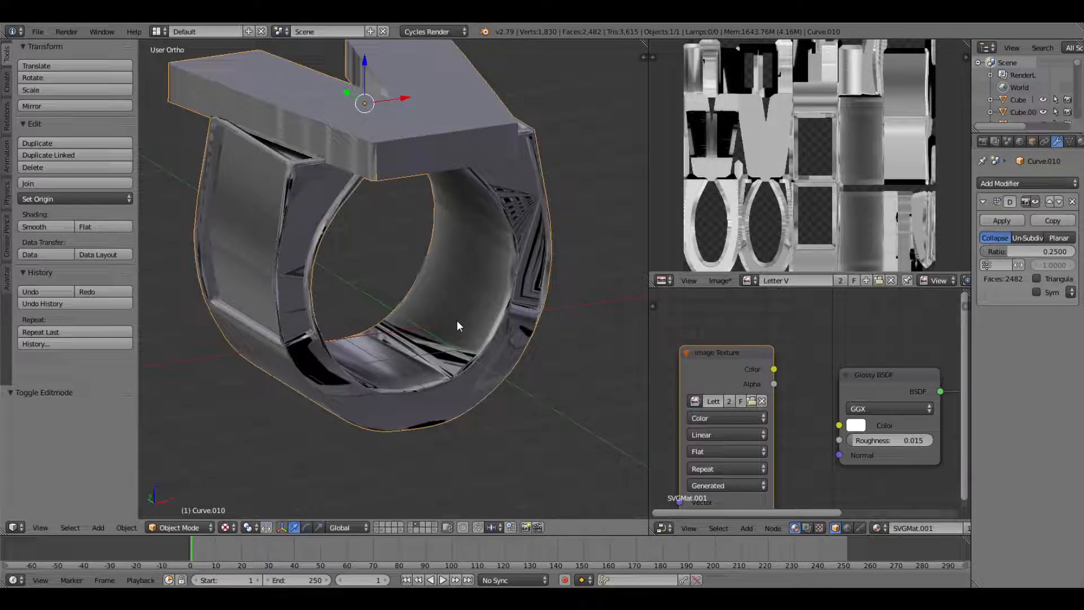
{"action": "key", "text": "ctrl+z"}
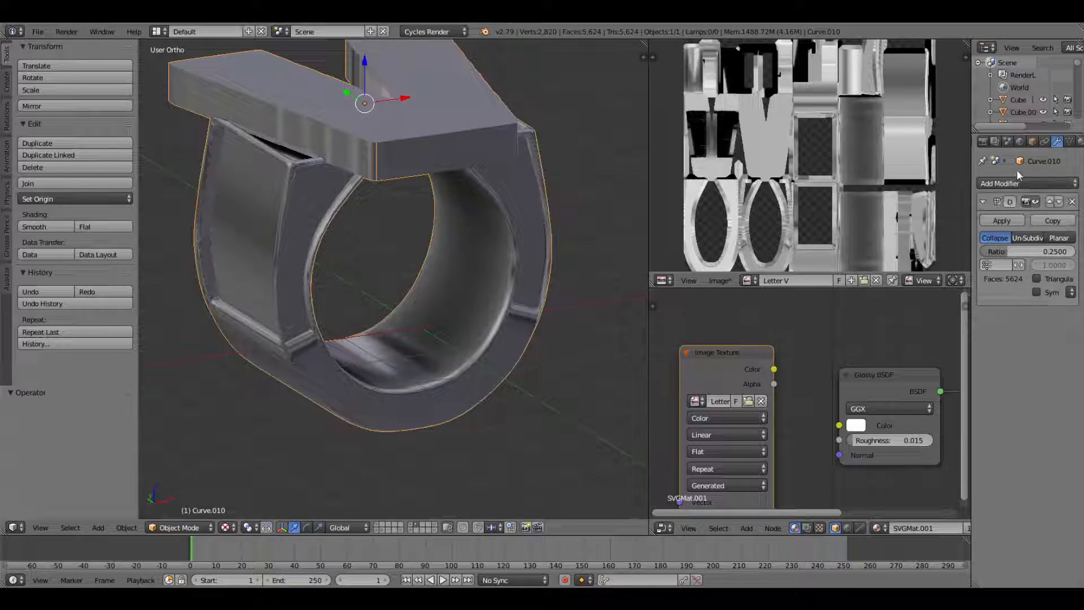
- Bring up the image file operations for the baked Letter V texture
{"action": "left_click", "coordinate": [724, 282]}
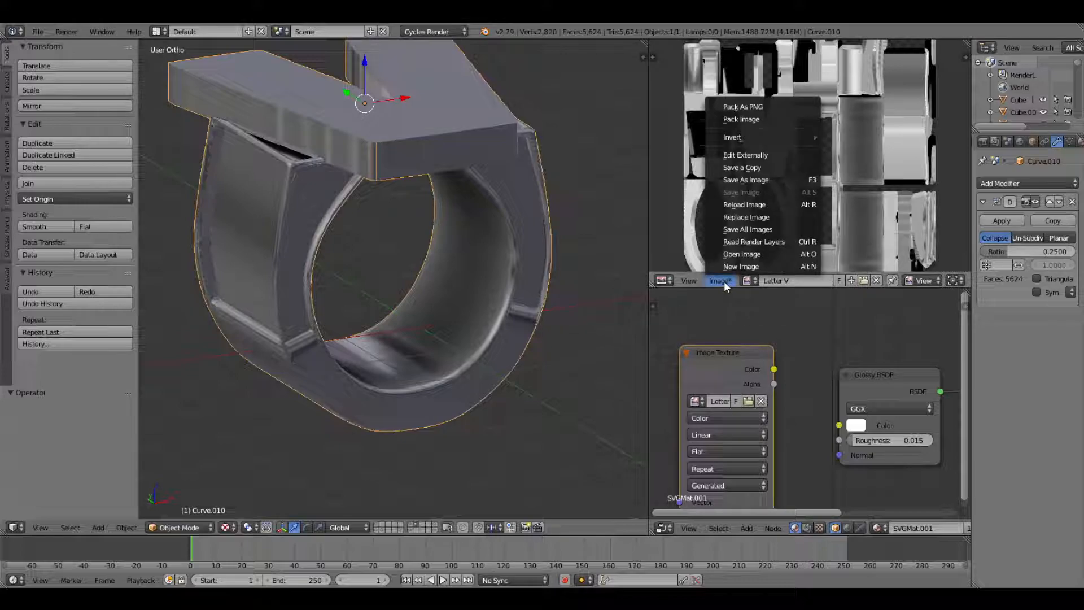